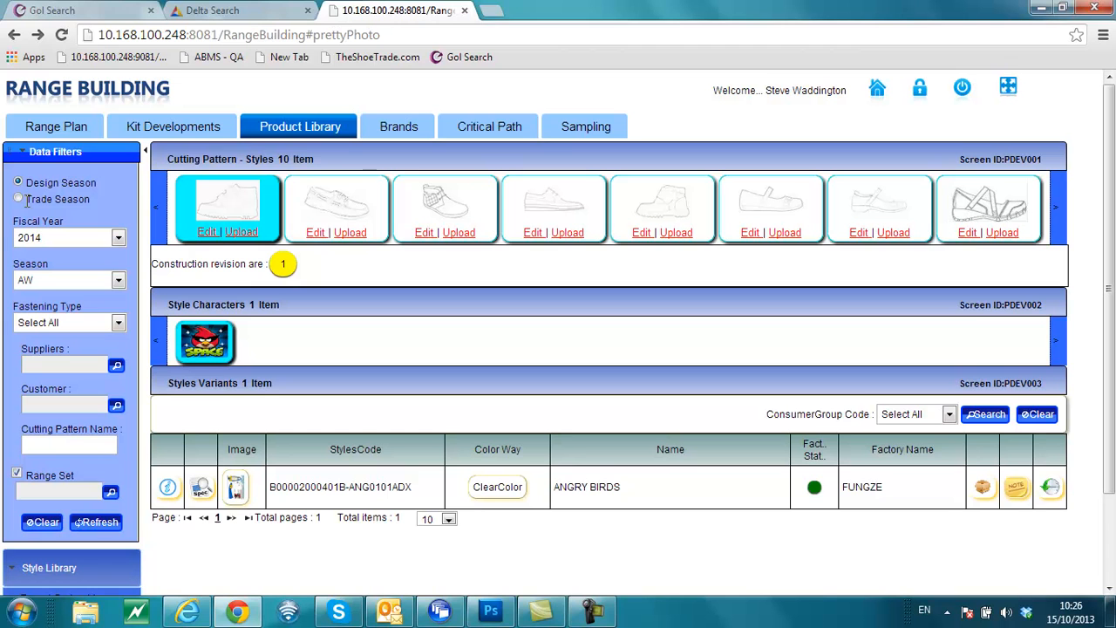
Filter the product library to fiscal year 2012 and refresh the listed styles
mouse_move(209, 194)
click(118, 238)
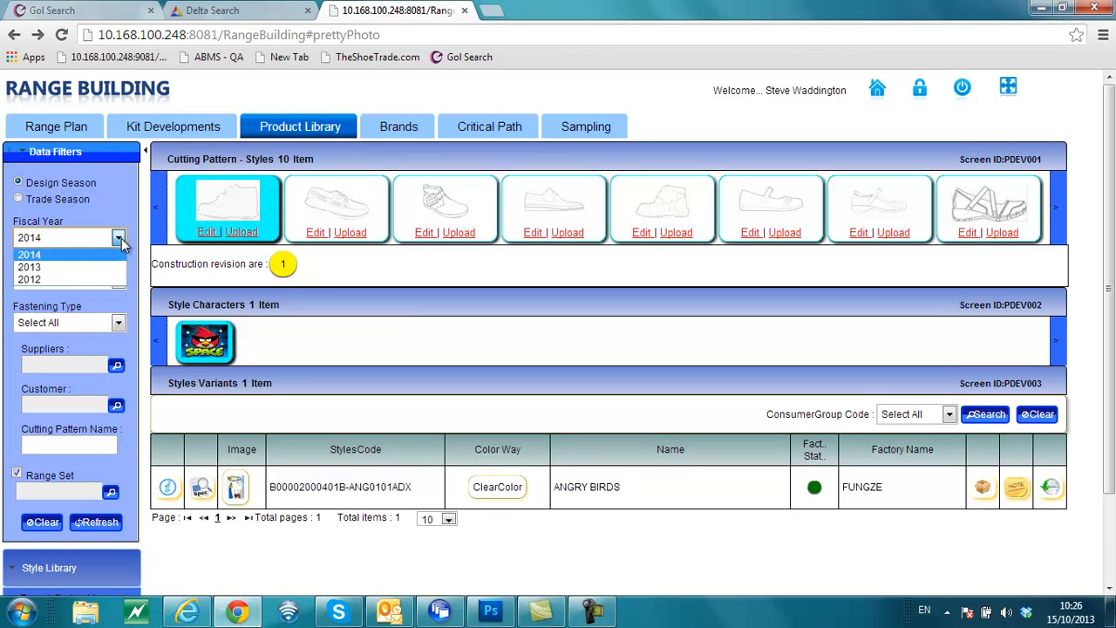
click(47, 279)
click(96, 522)
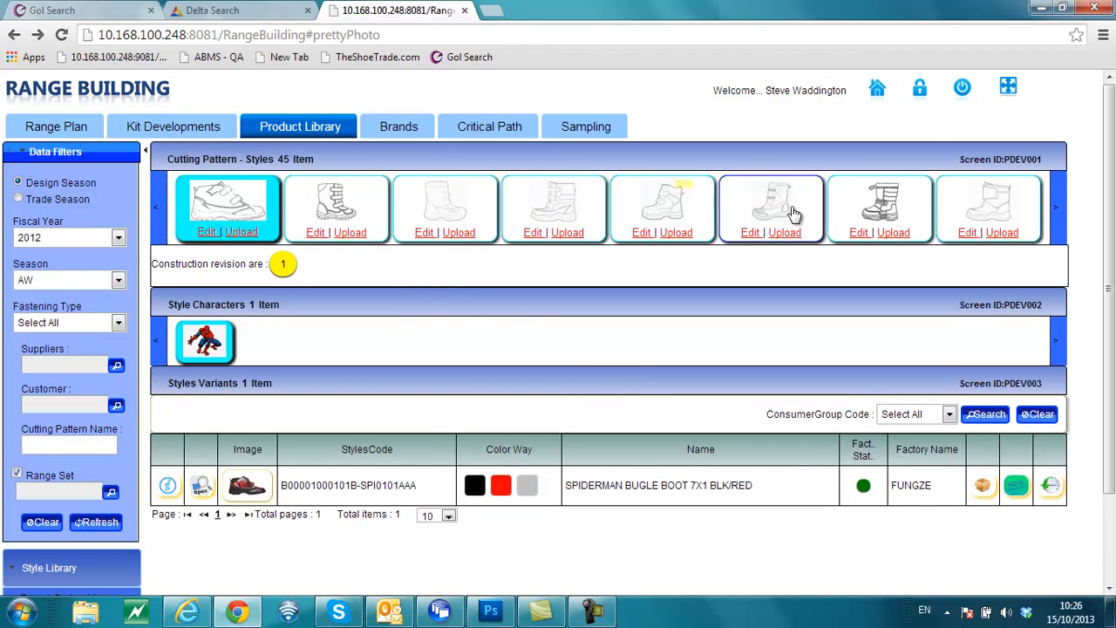
Preview the first few cutting pattern sketches and show the characters and variants of the second cutting pattern
mouse_move(297, 218)
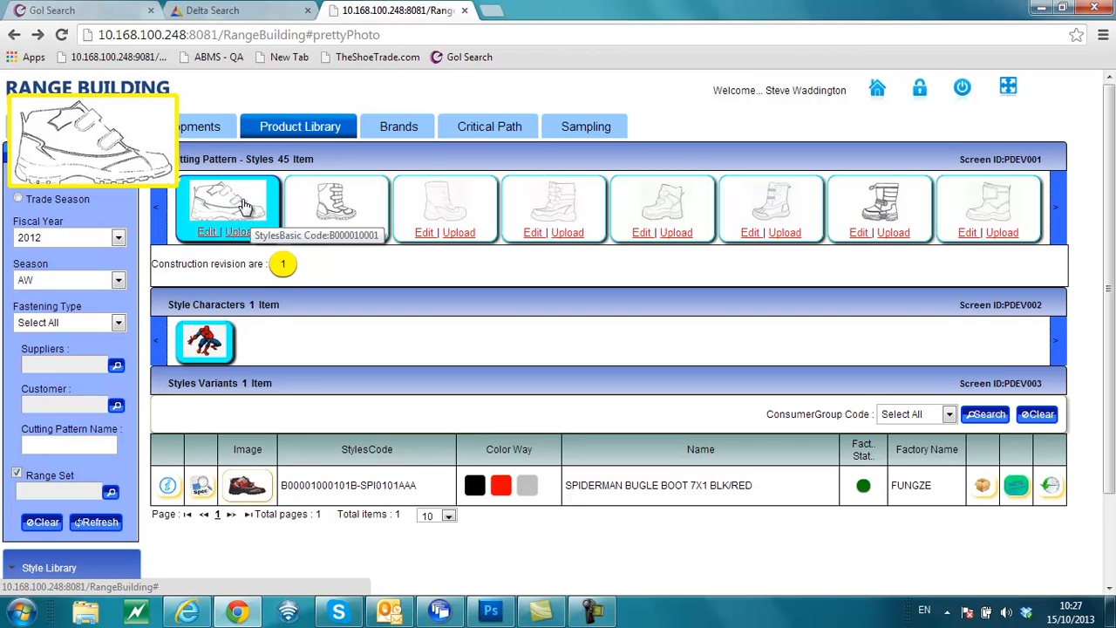
mouse_move(442, 204)
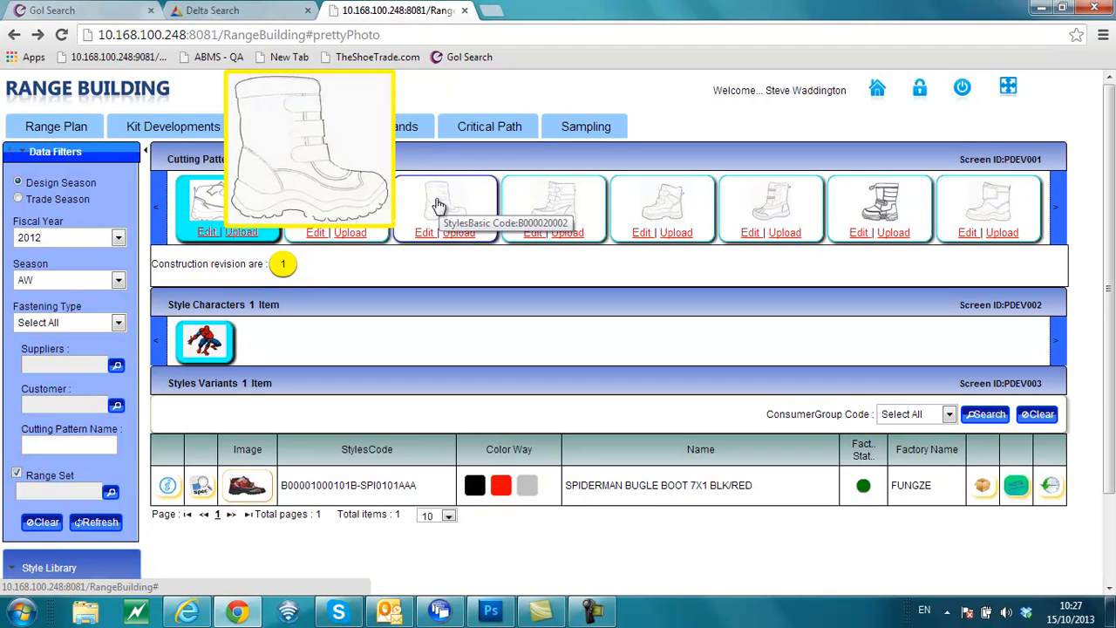
mouse_move(336, 207)
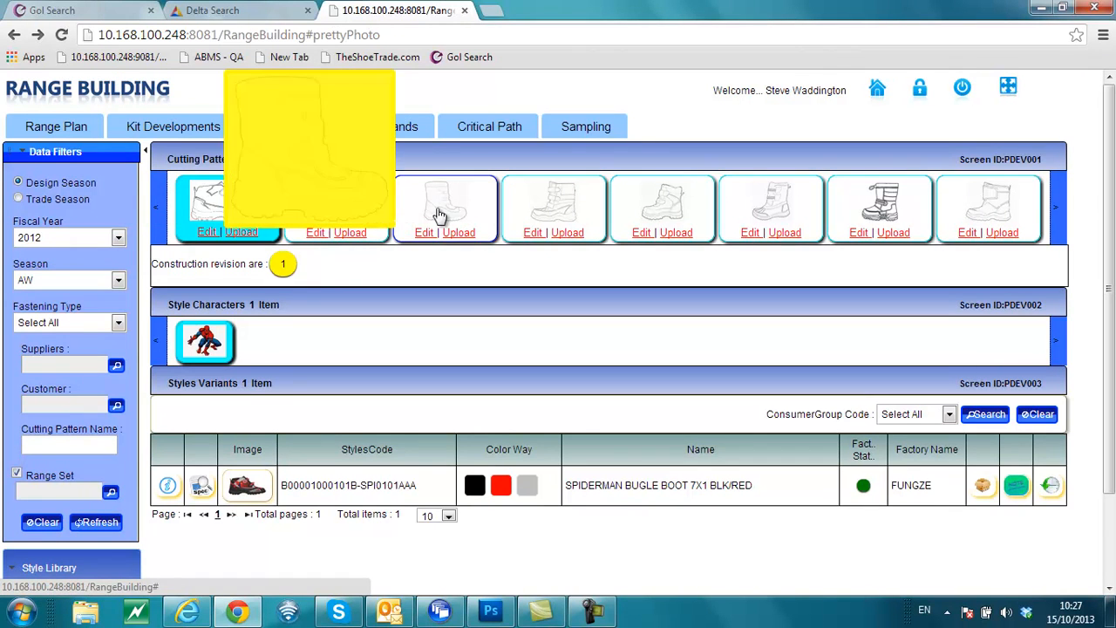
click(353, 222)
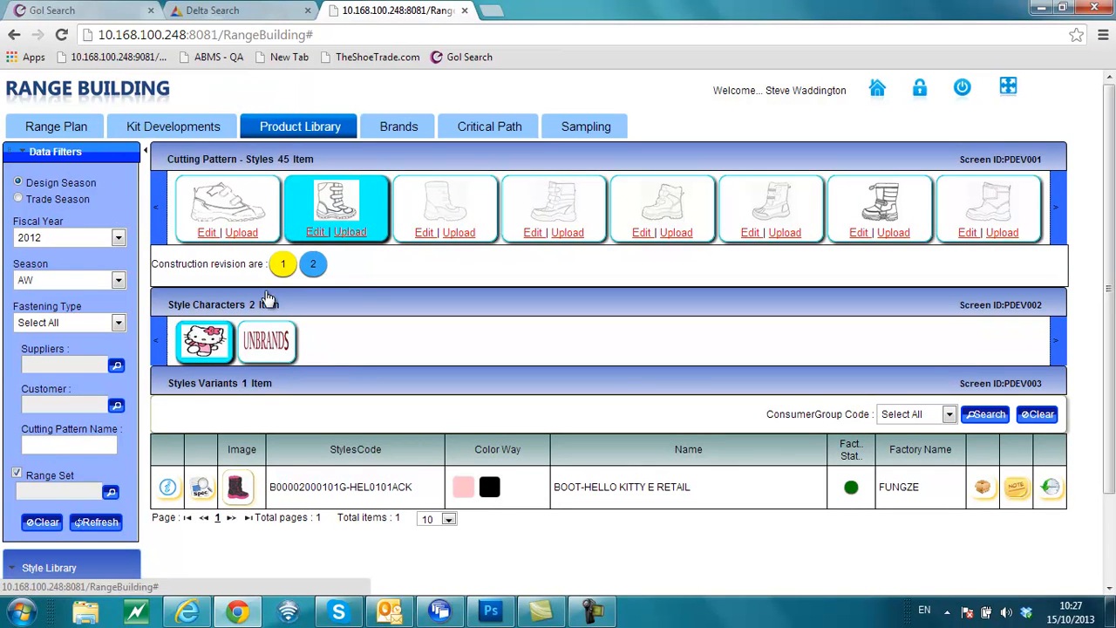
mouse_move(320, 209)
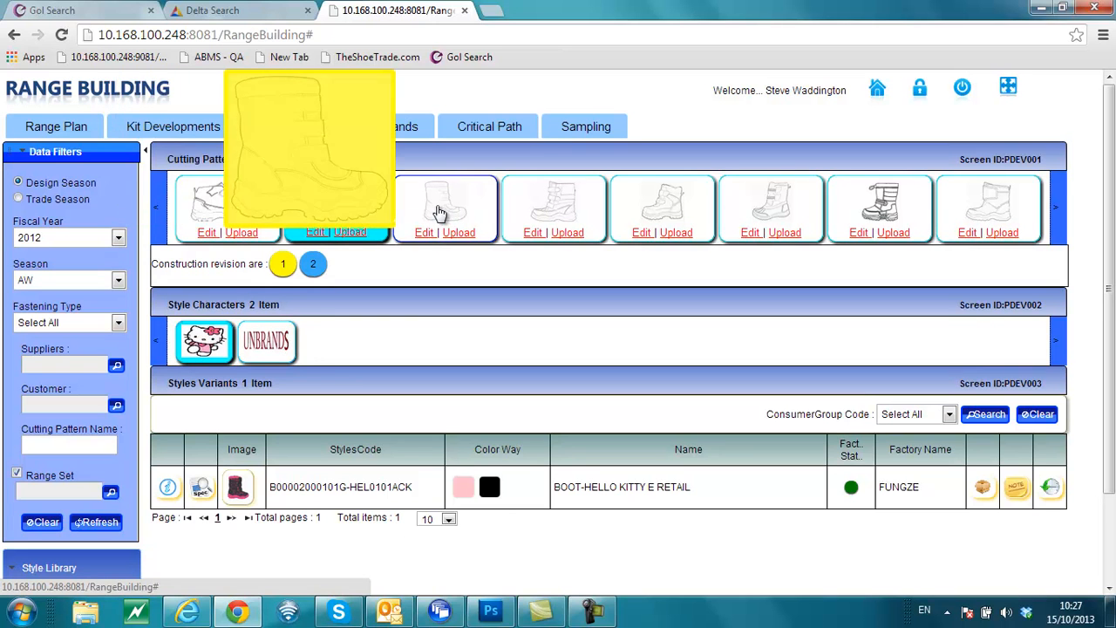
Select the third cutting pattern and view the variant images for its Disney Princesses, Mickey Mouse and Minnie Mouse characters
click(442, 212)
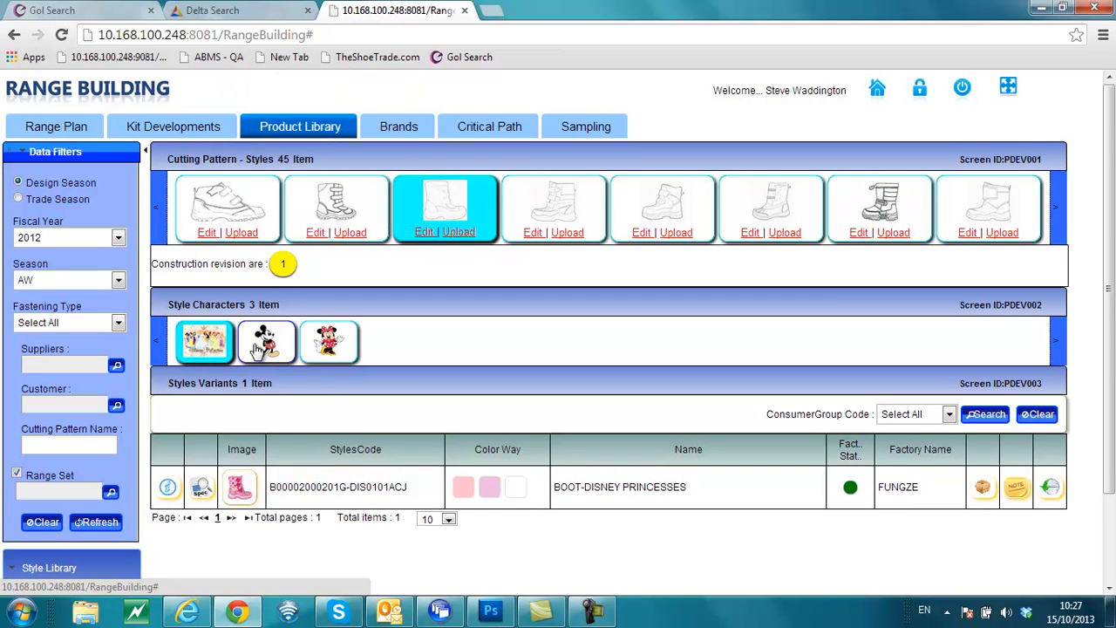
click(203, 344)
click(202, 347)
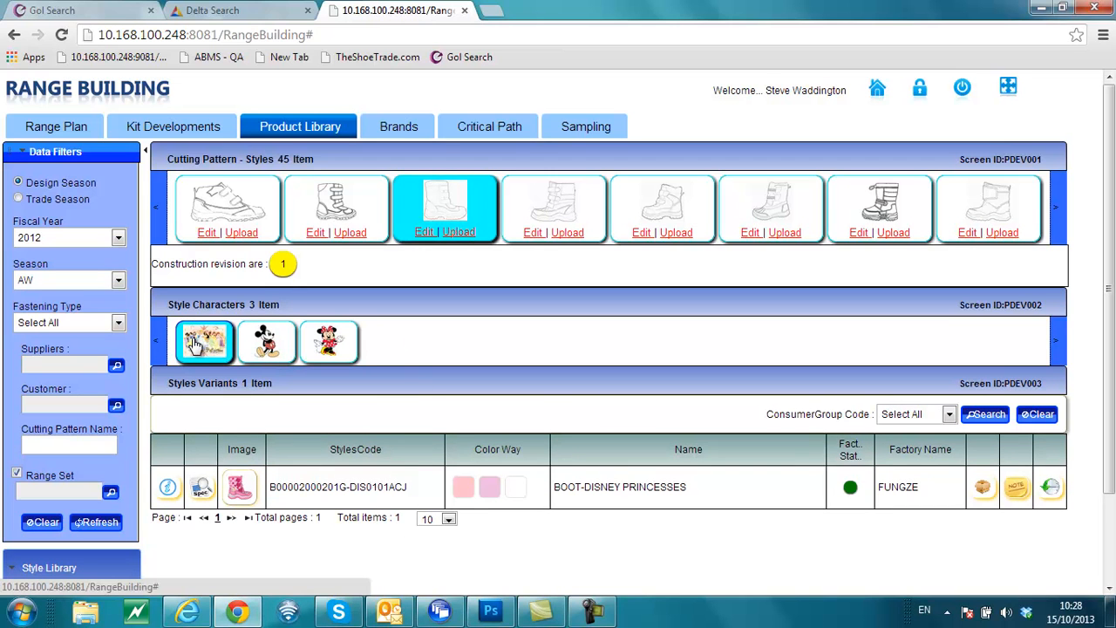
mouse_move(239, 496)
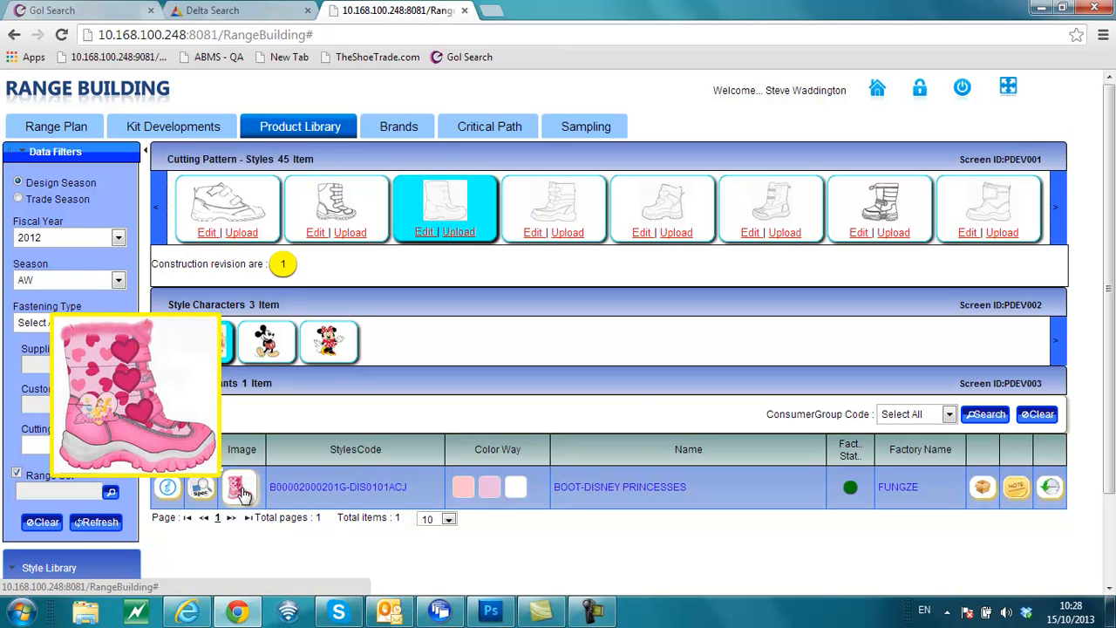
click(266, 340)
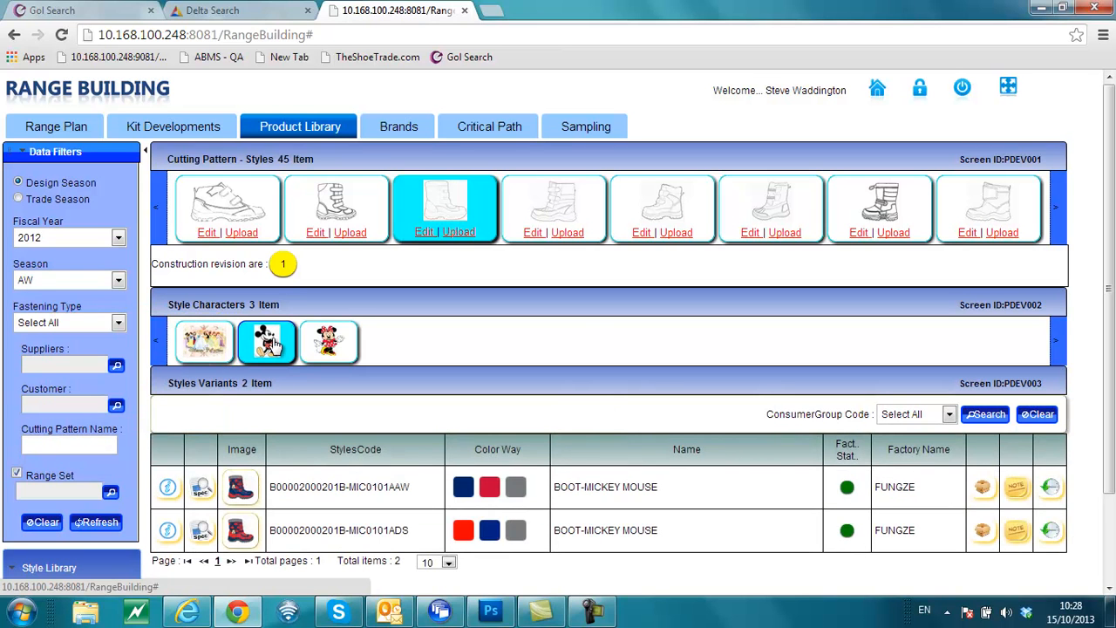
mouse_move(244, 541)
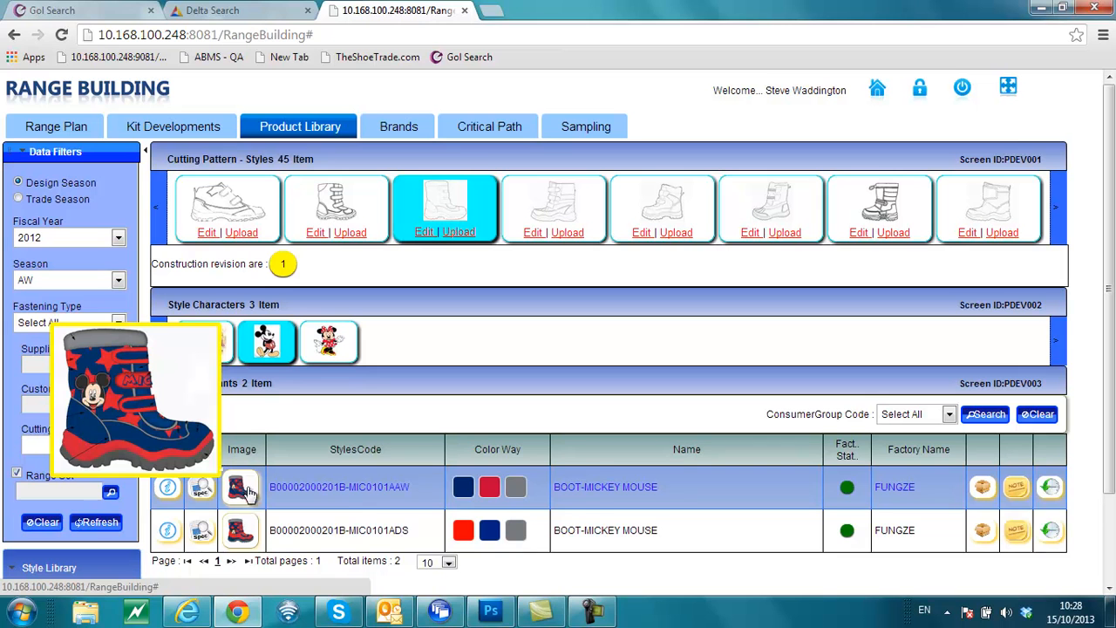
click(336, 345)
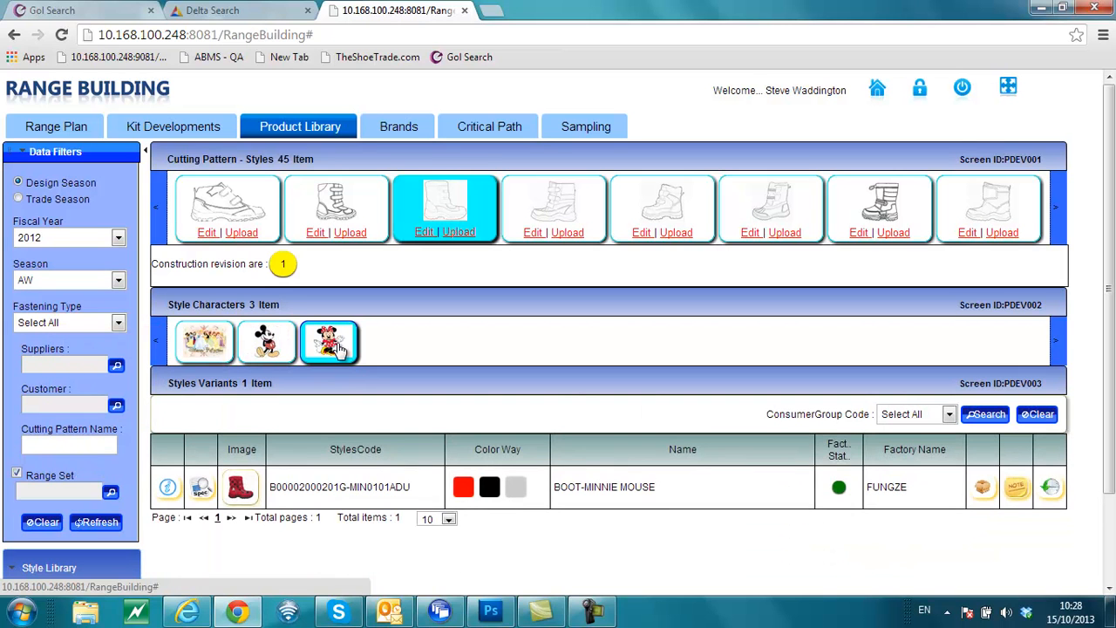
mouse_move(251, 494)
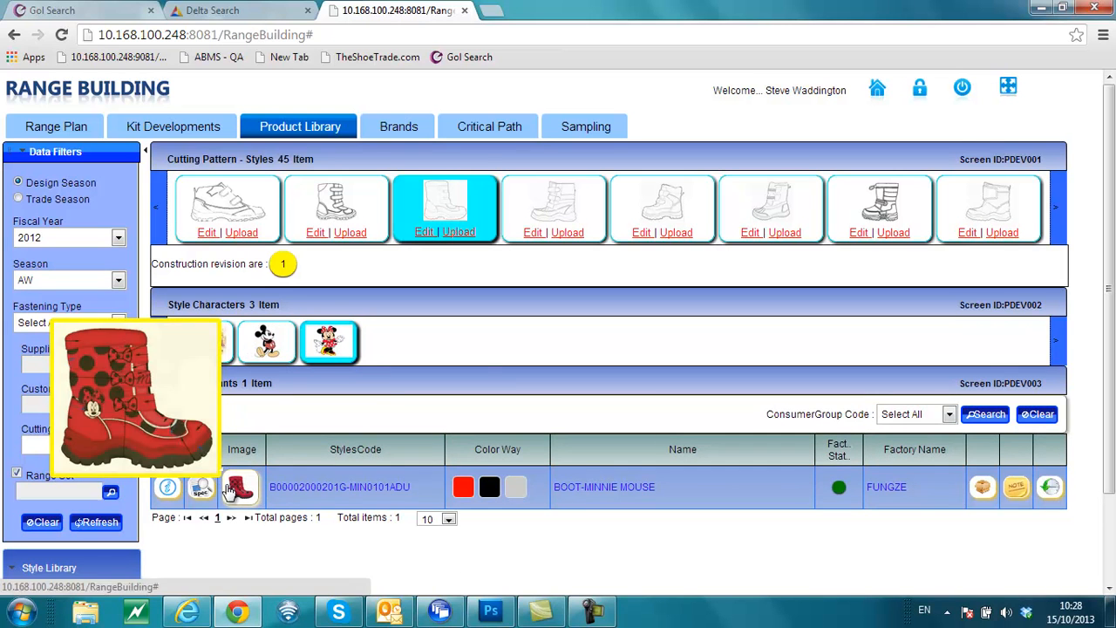
Browse further through the cutting patterns and select the low lace-up sneaker used for the Barbour Valiant 6 Eyelet Oxford
click(1058, 208)
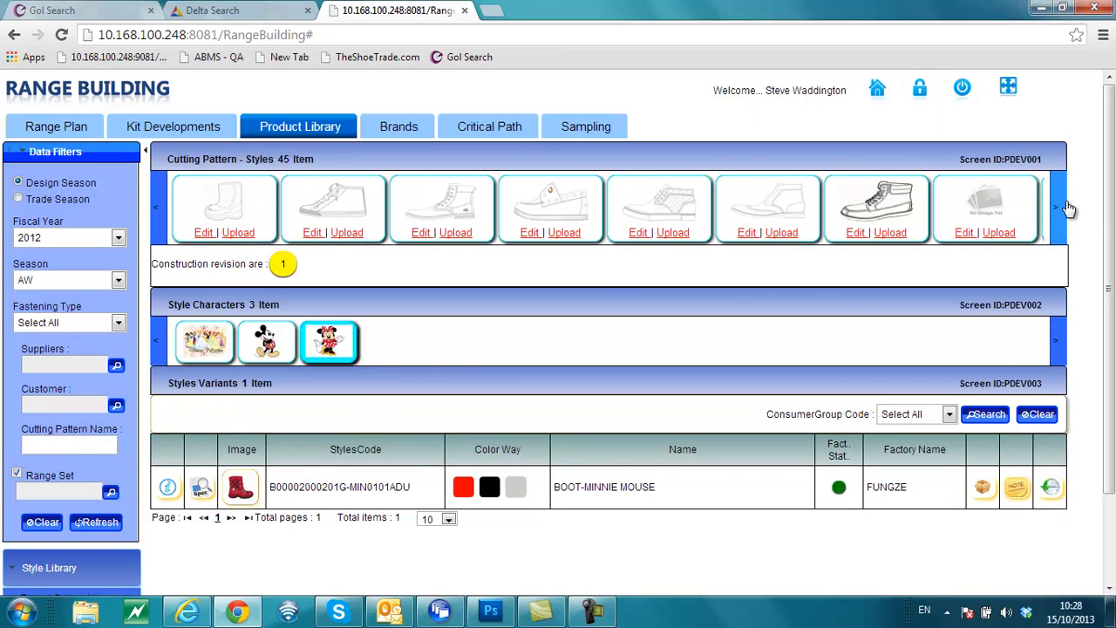
click(1065, 205)
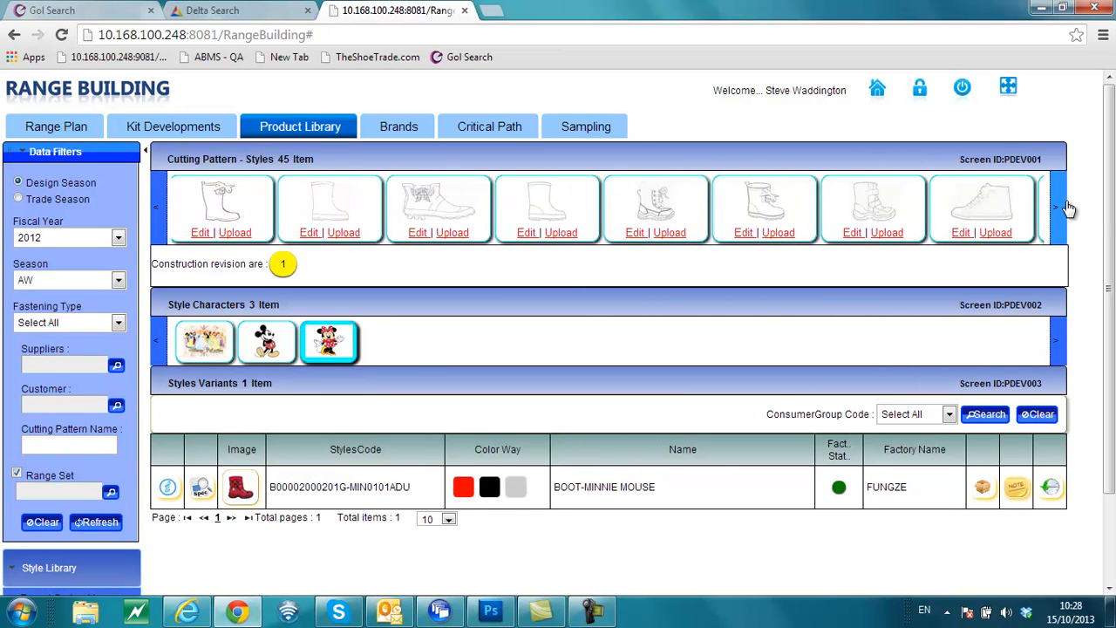
click(1067, 208)
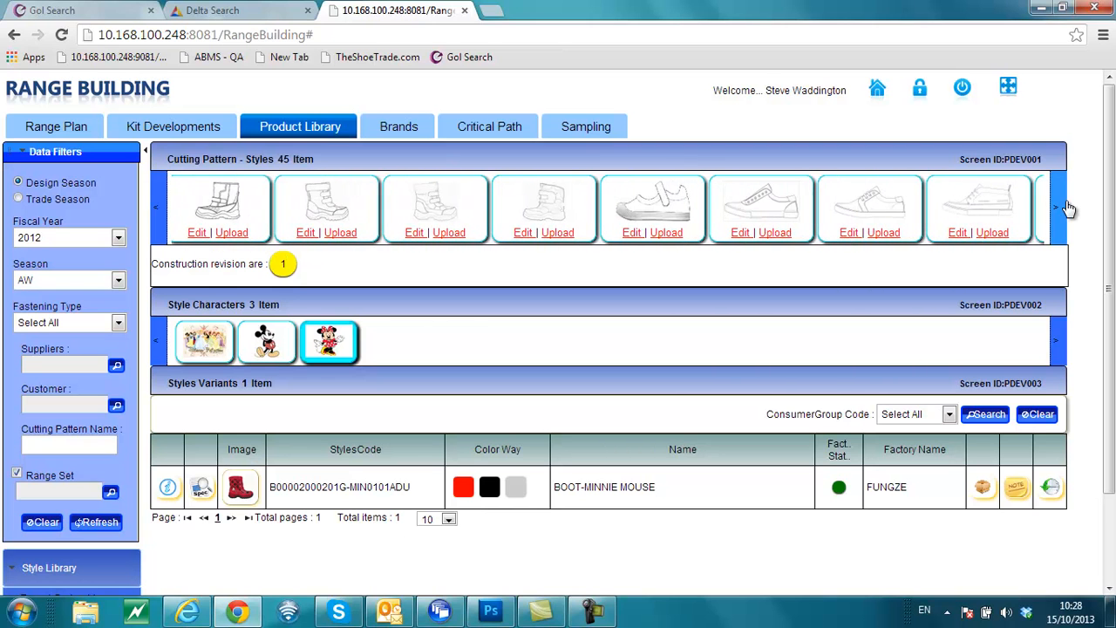
click(794, 211)
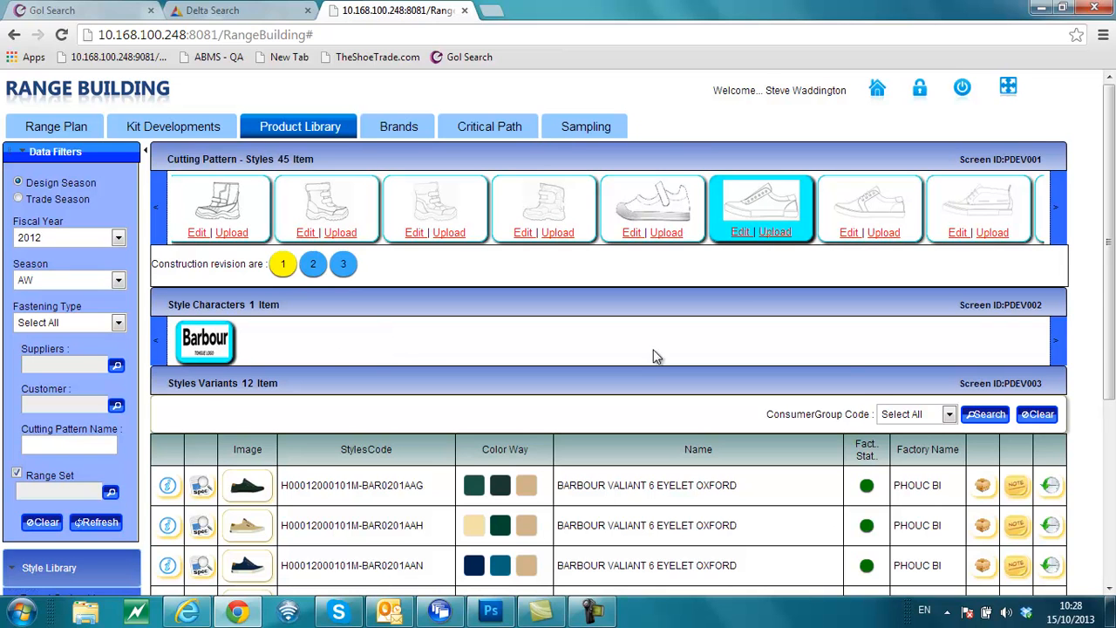
drag(1110, 361, 1114, 589)
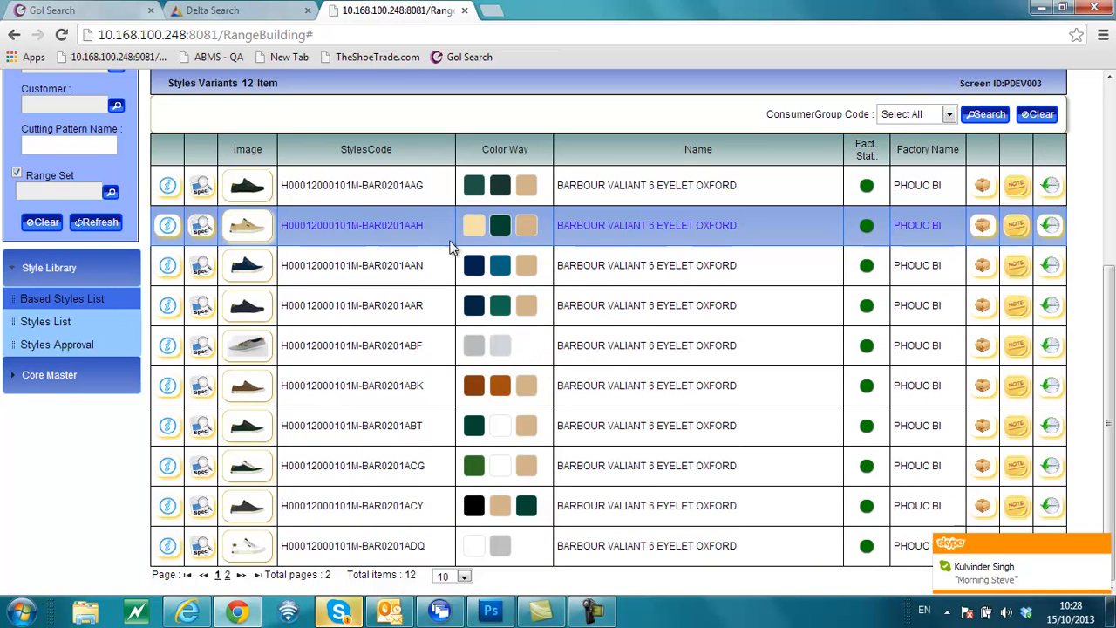
mouse_move(253, 188)
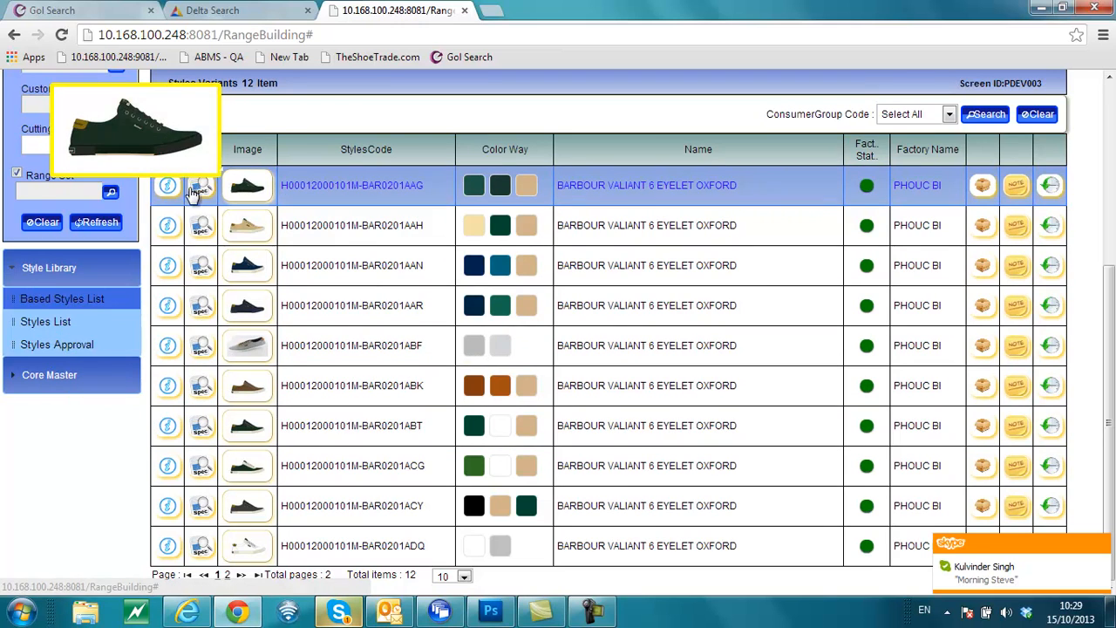
click(168, 184)
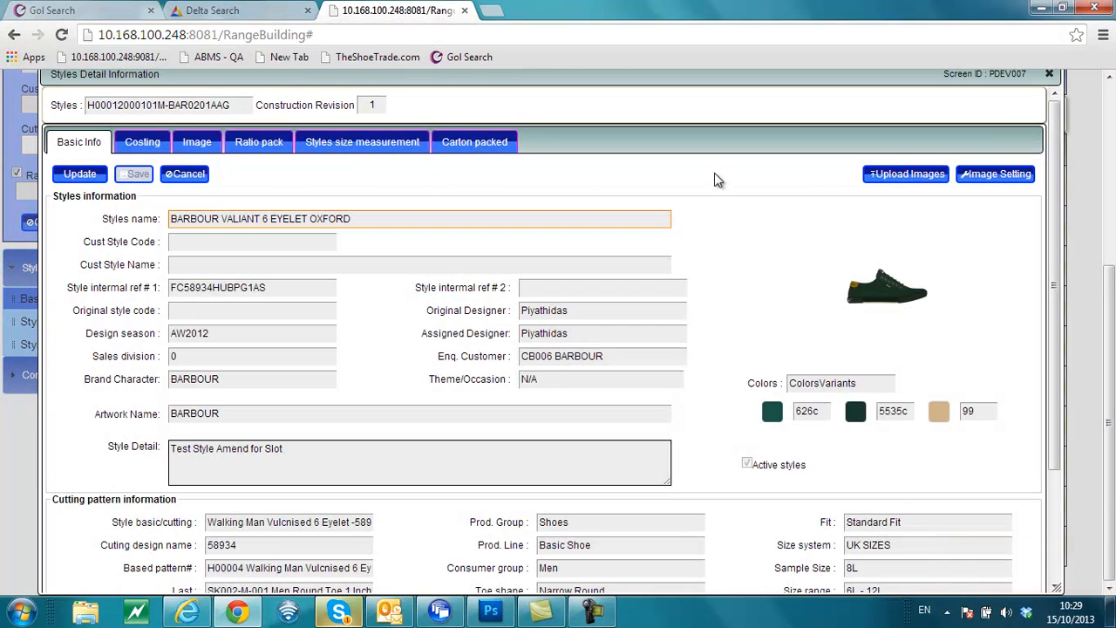
scroll(726, 166, down, 3)
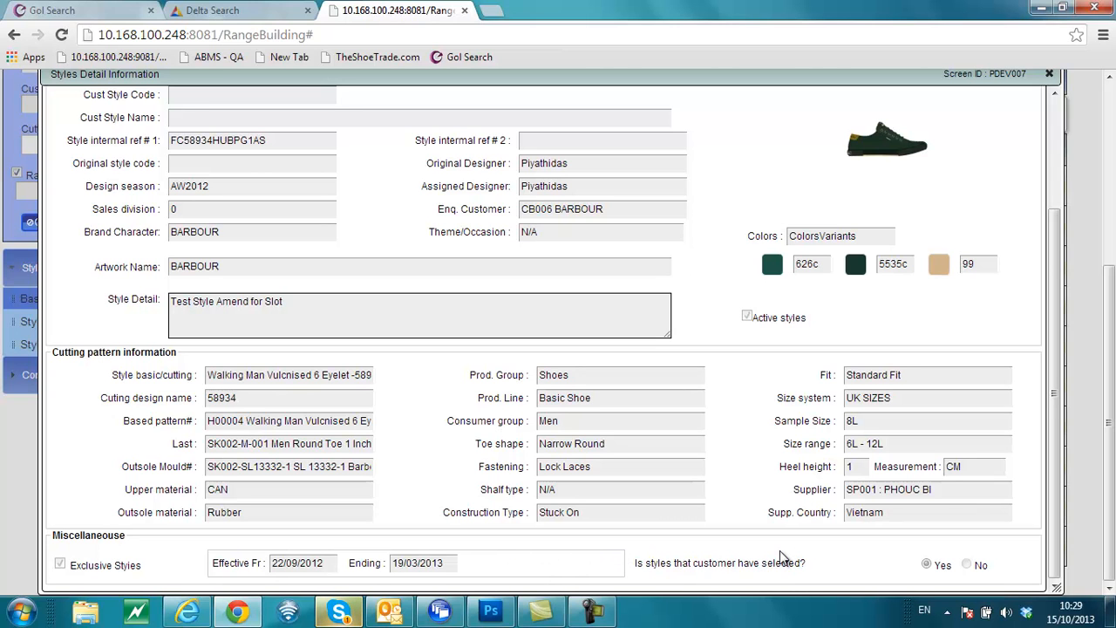
scroll(783, 551, up, 1)
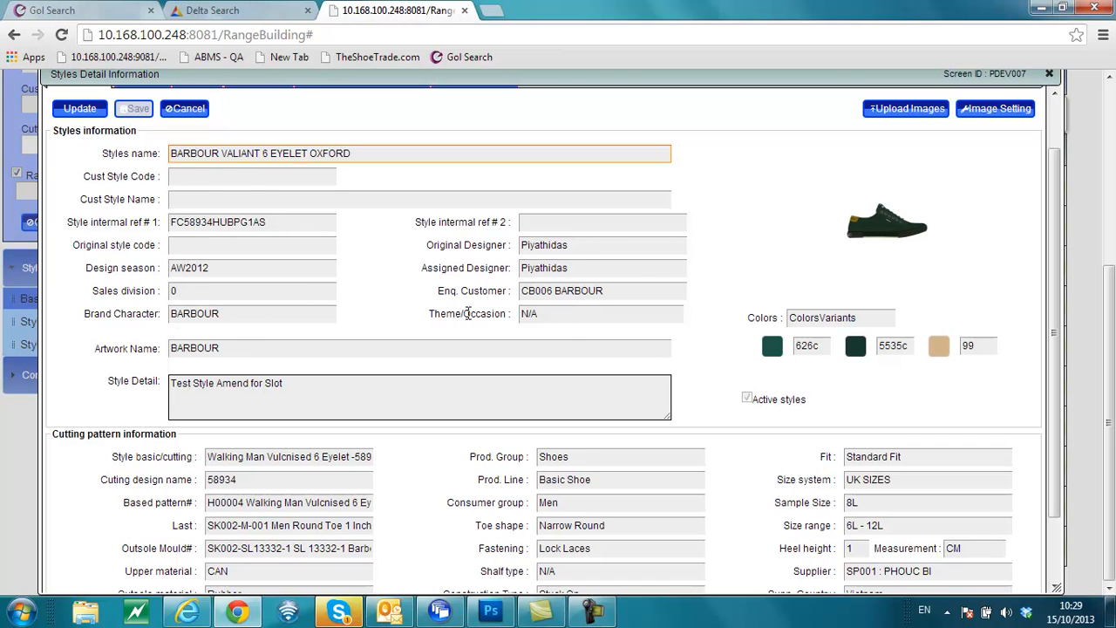
View the enlarged product image of the green Barbour shoe and close it again
click(894, 232)
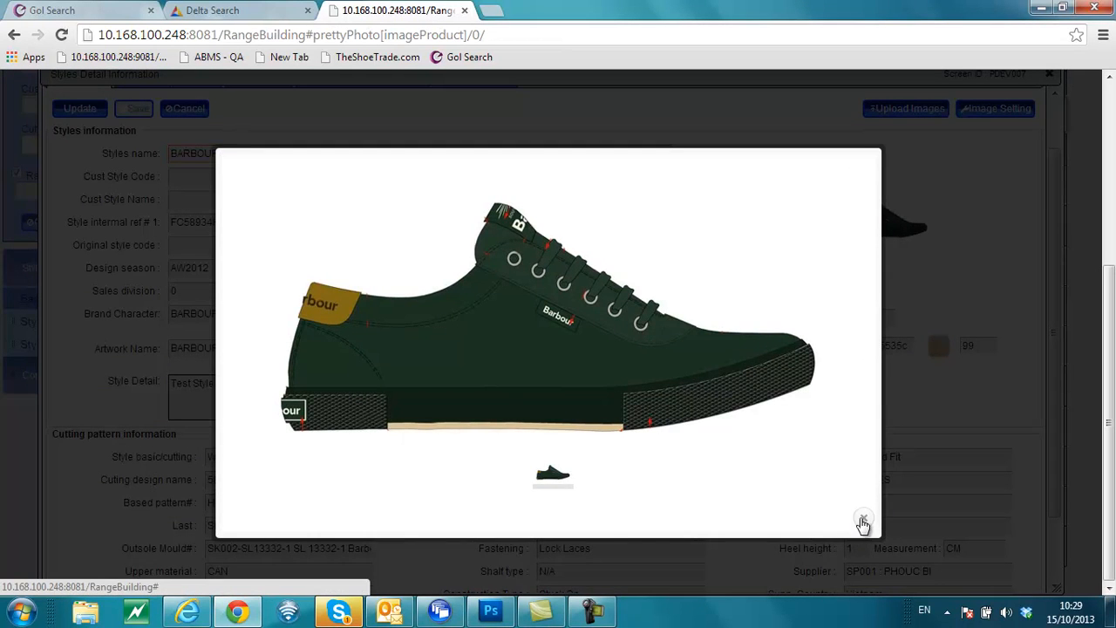
click(864, 519)
scroll(783, 198, up, 3)
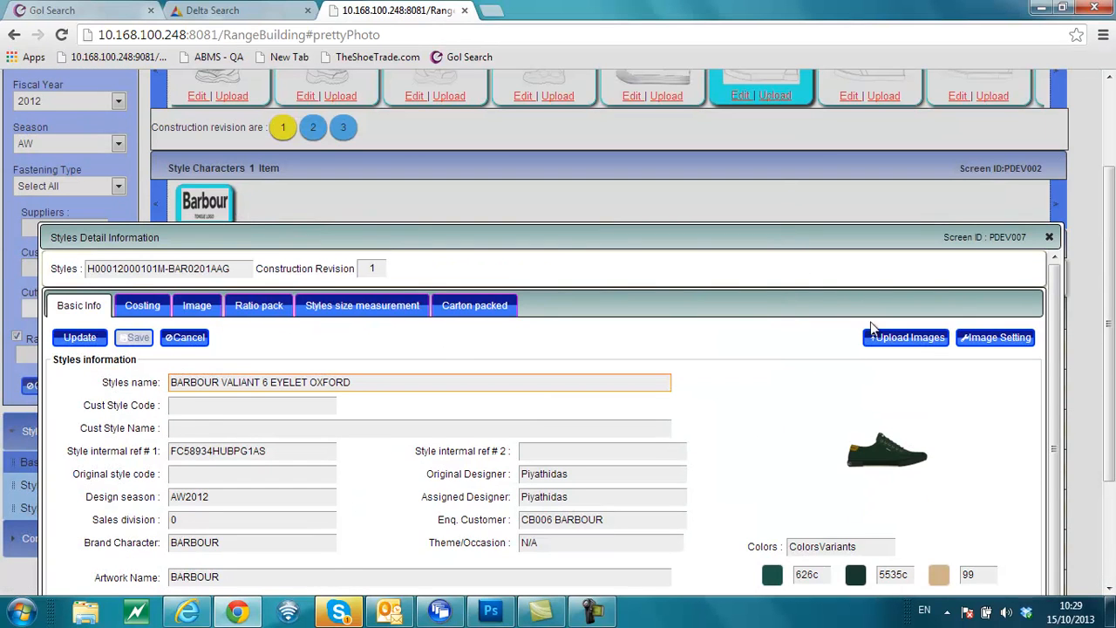
In the style's image settings, set the first image's page orientation to Landscape and save
click(1001, 339)
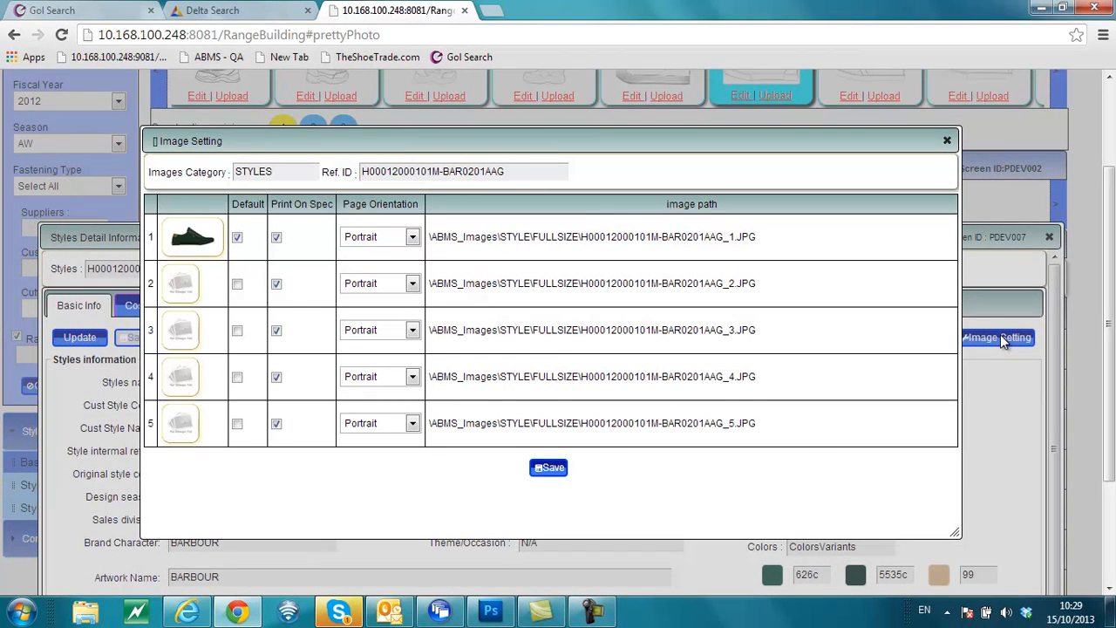
mouse_move(178, 239)
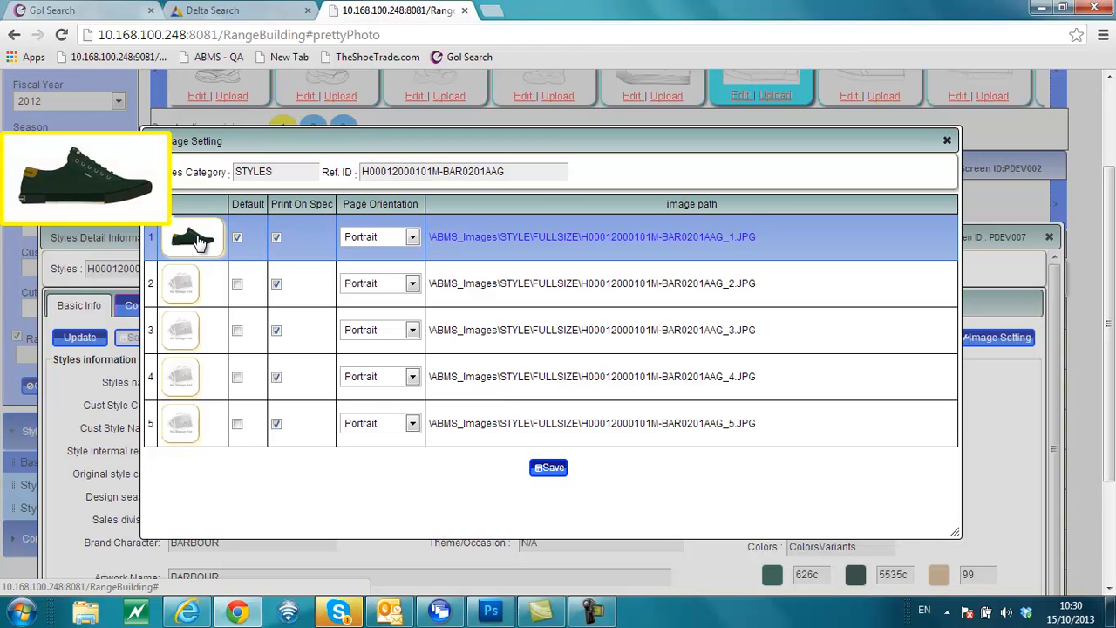
click(413, 243)
click(413, 243)
click(414, 244)
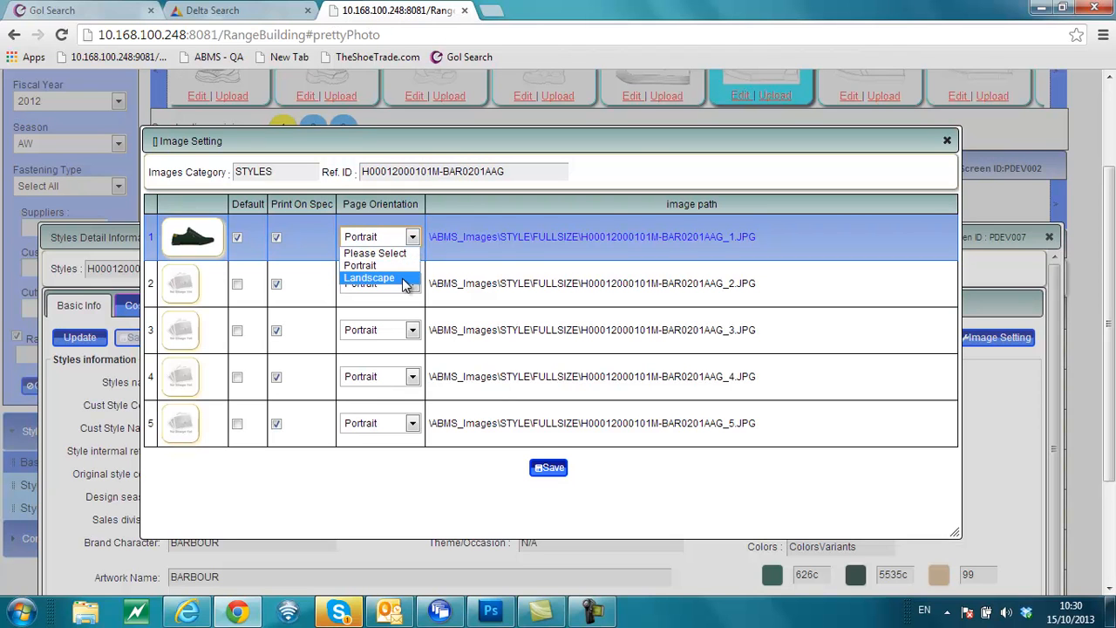
click(403, 278)
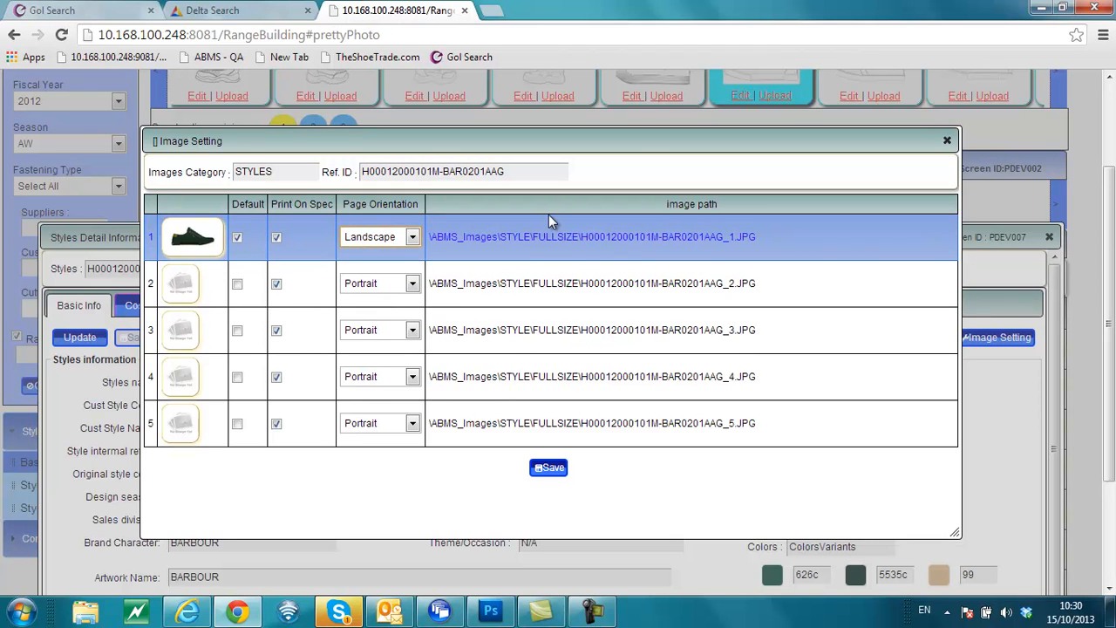
click(559, 471)
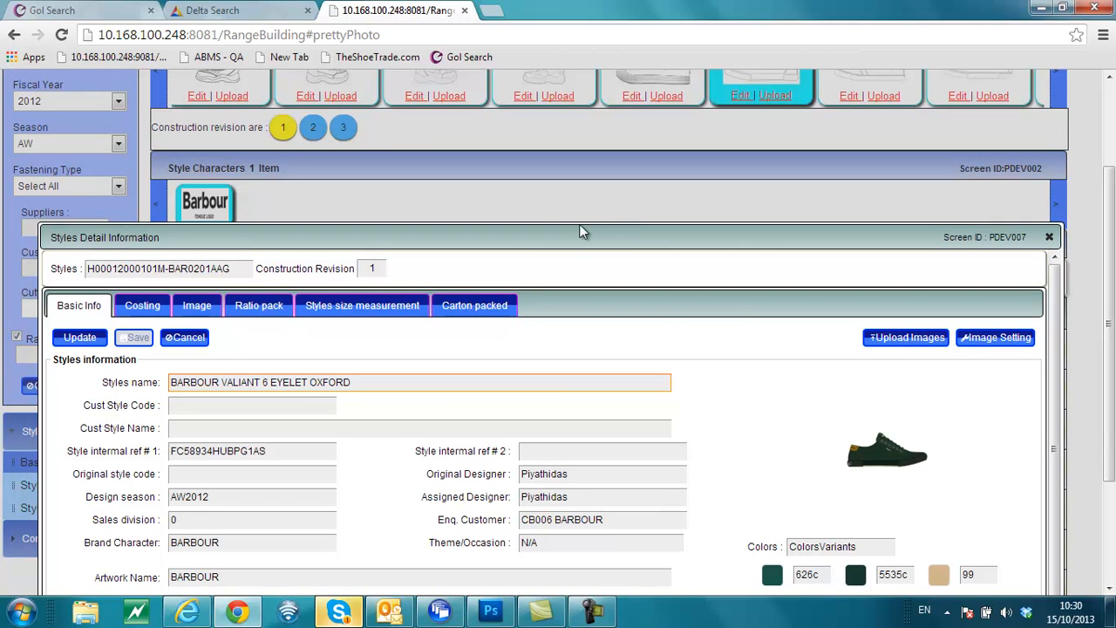
Reposition the style details window and review the Barbour style's costing and image information
drag(571, 236, 586, 104)
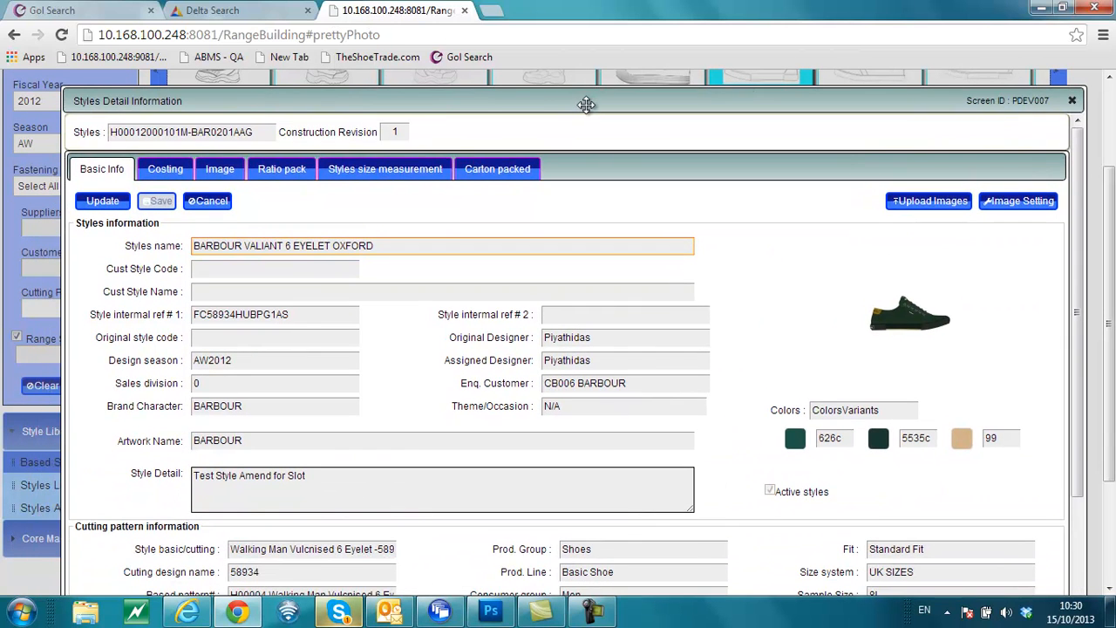
click(165, 172)
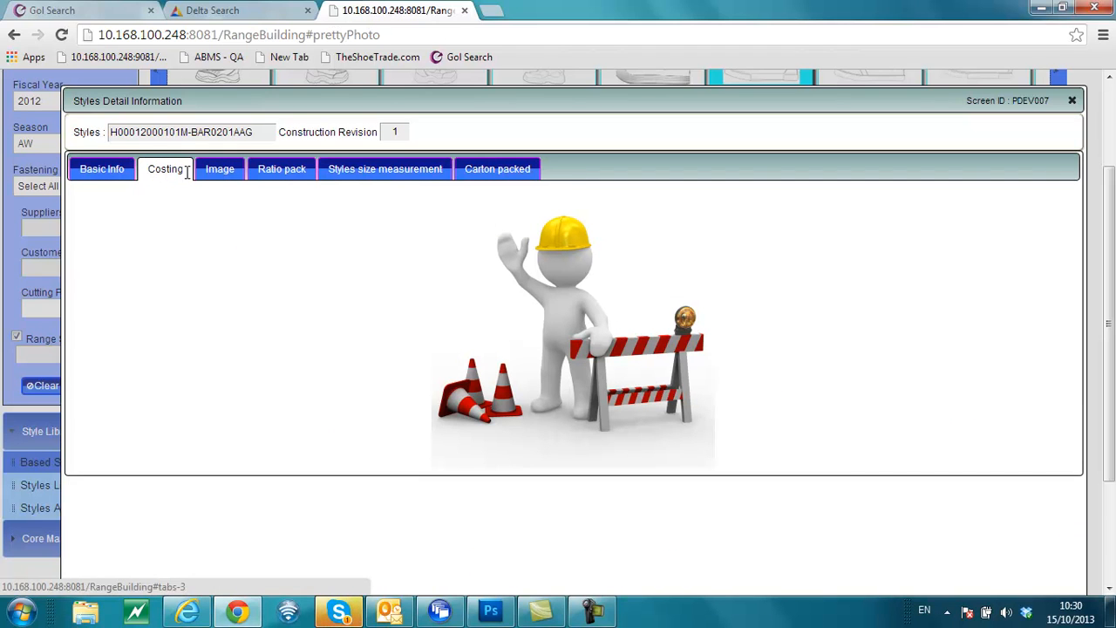
click(216, 171)
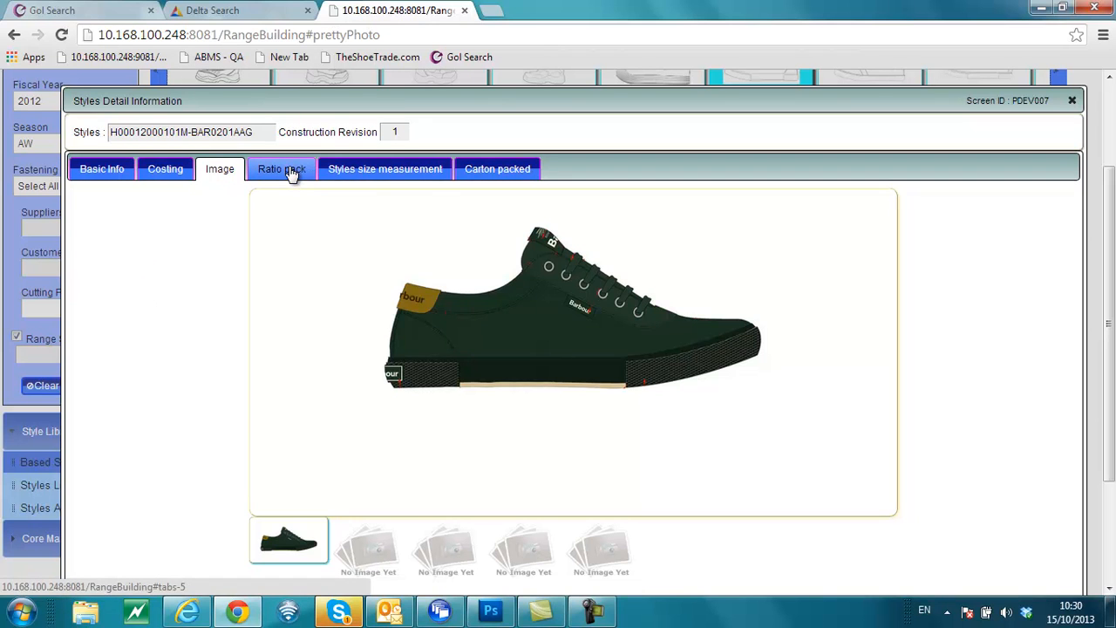
In the style's size measurements, set the base length to 126, height to 12 and width to 16 centimetres for size 8L
click(380, 170)
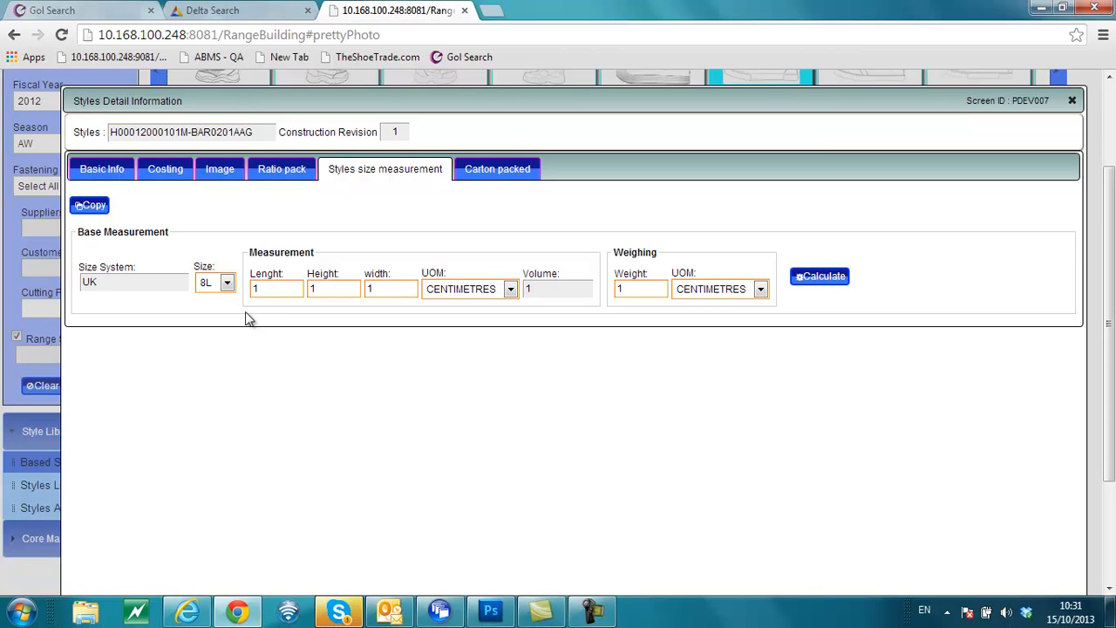
click(272, 287)
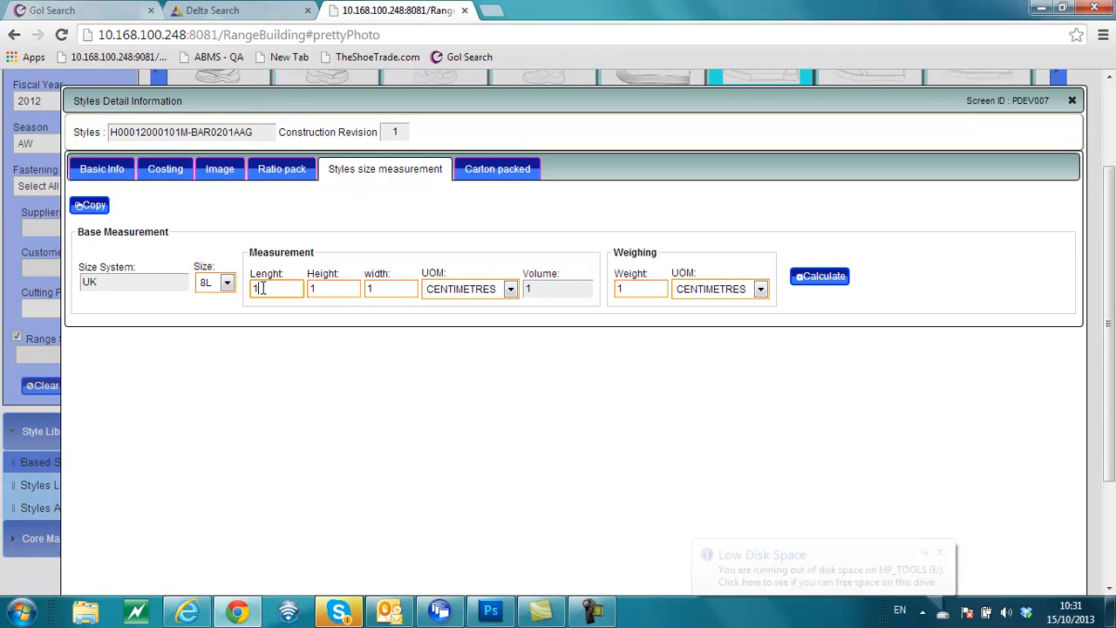
drag(269, 289, 250, 287)
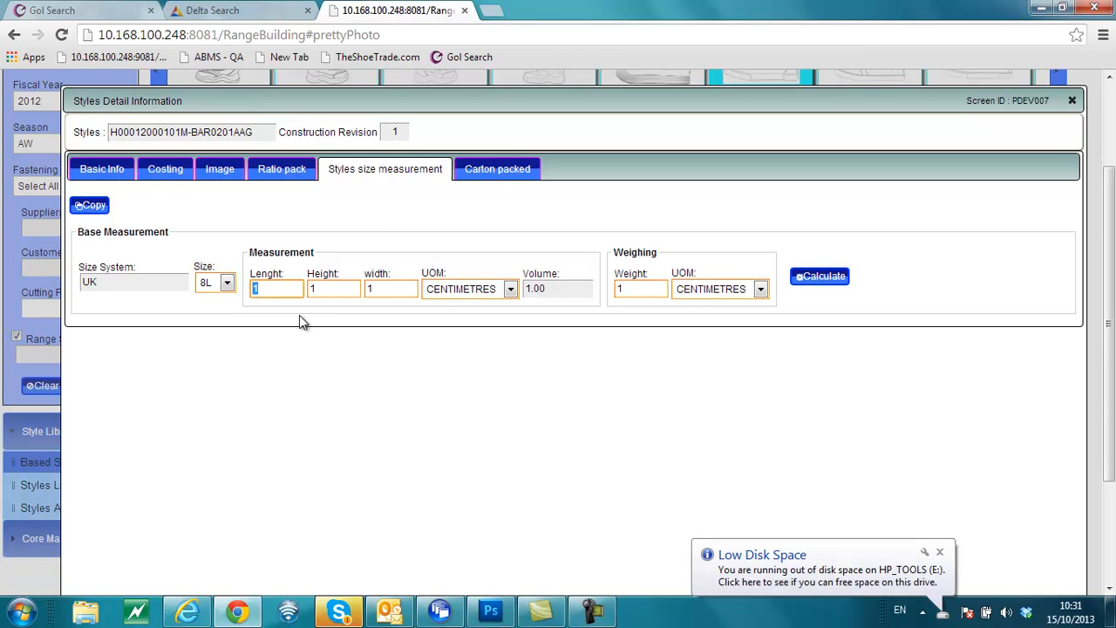
text(126)
key(Tab)
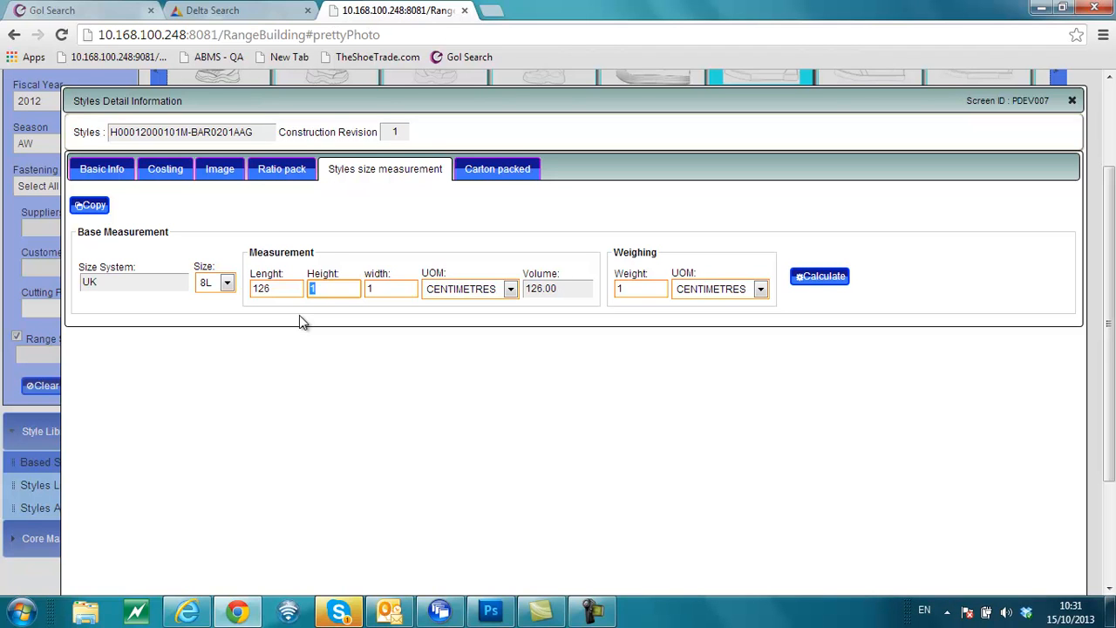
key(Tab)
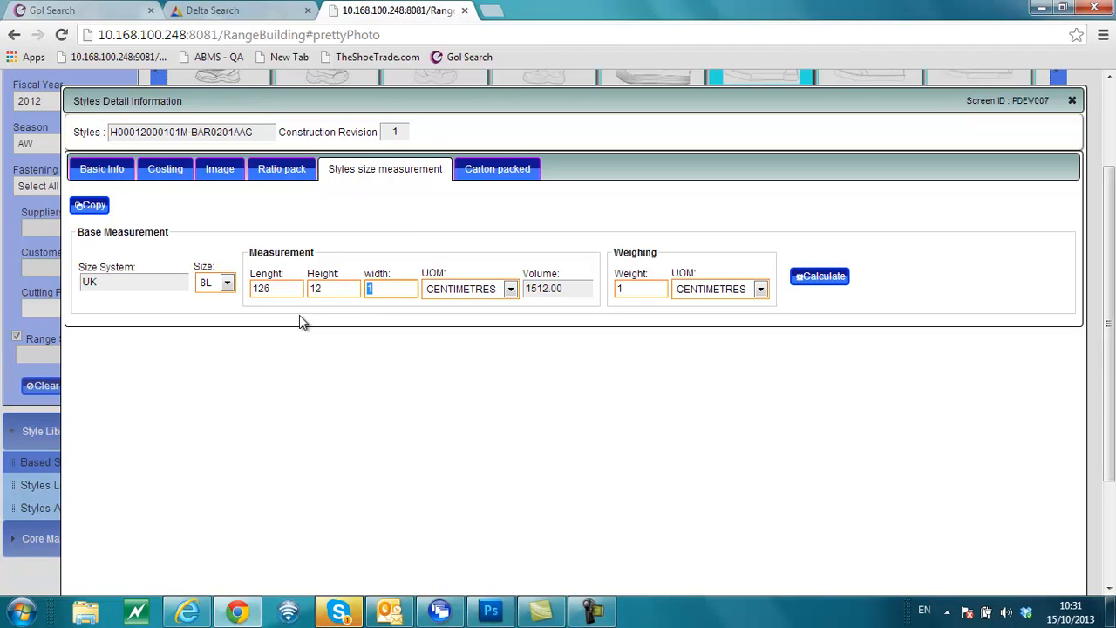
text(16)
Correct the base measurement's length to 33 centimetres
click(273, 291)
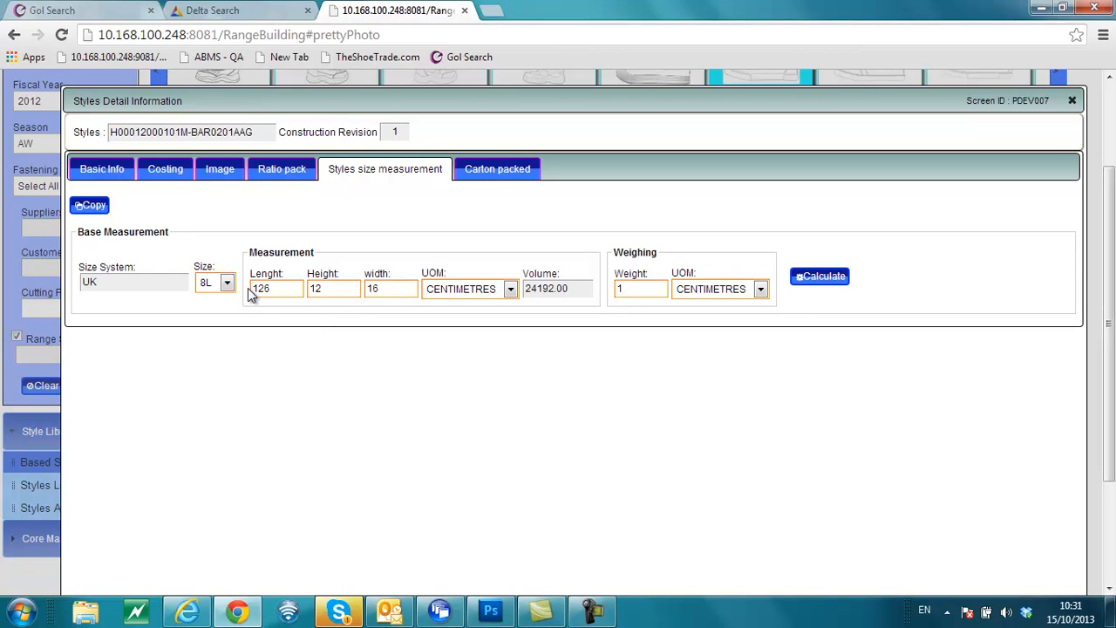
double_click(254, 288)
text(33)
key(Tab)
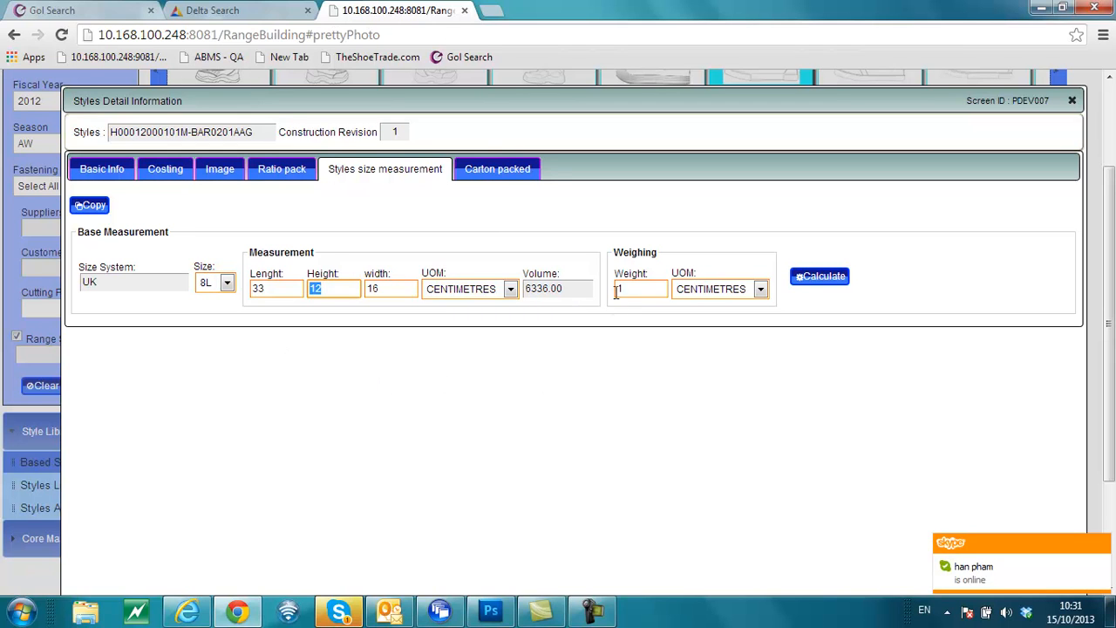
Set the base weight to .28 kilogram, then calculate and save the measurements for all sizes
click(761, 290)
click(717, 328)
drag(648, 288, 616, 289)
key(BackSpace)
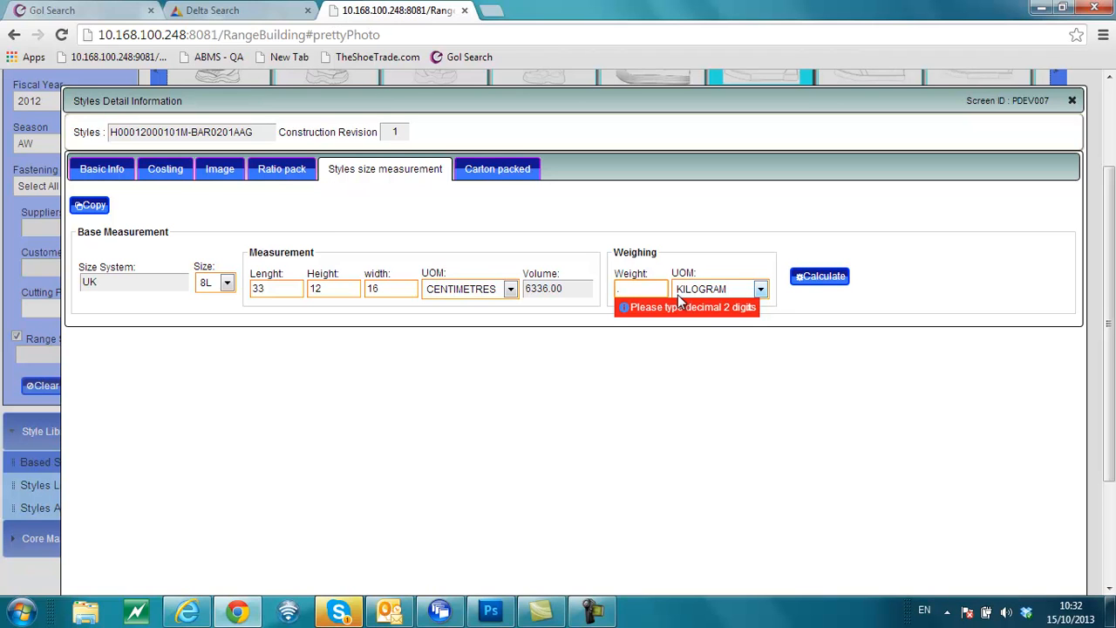
text(28)
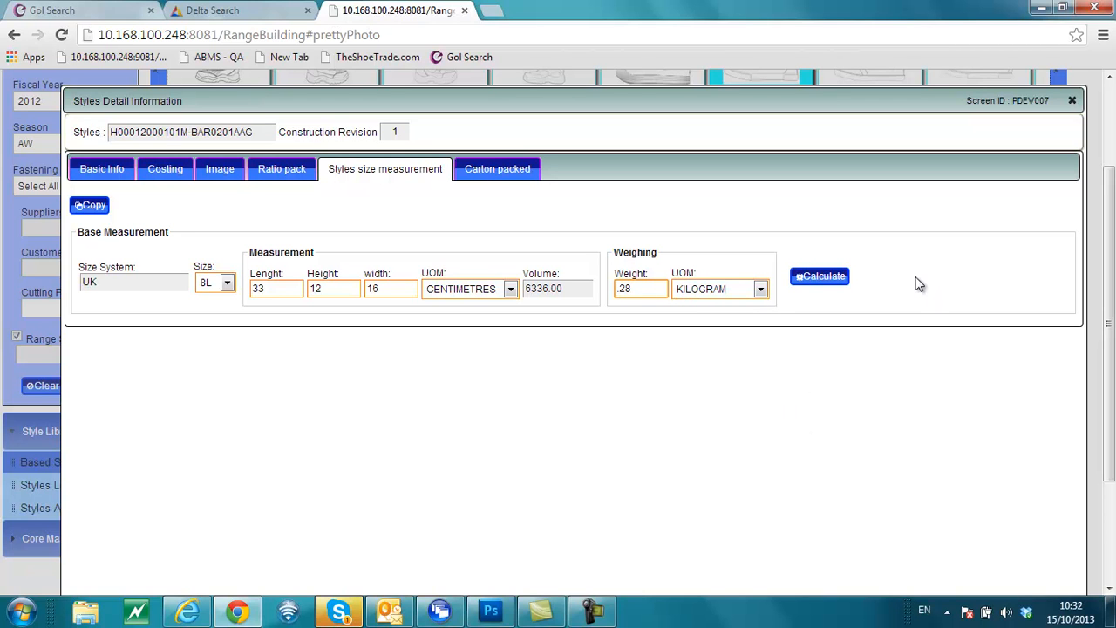
click(833, 275)
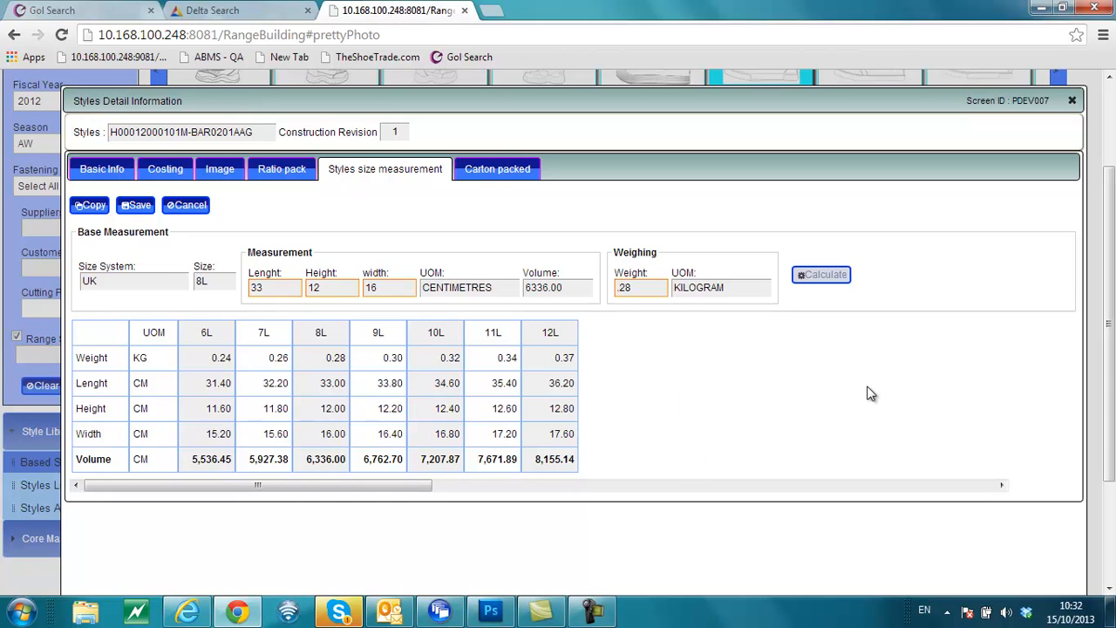
click(135, 205)
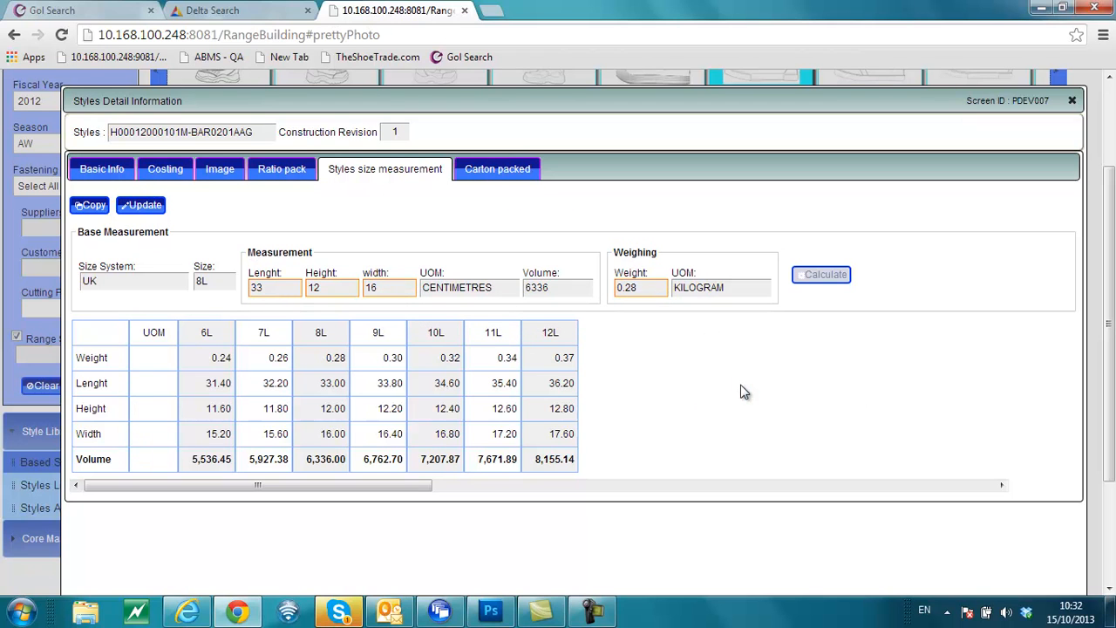
Review the blank form for adding a ratio pack to the Barbour style, cancel it and close the style details
click(283, 169)
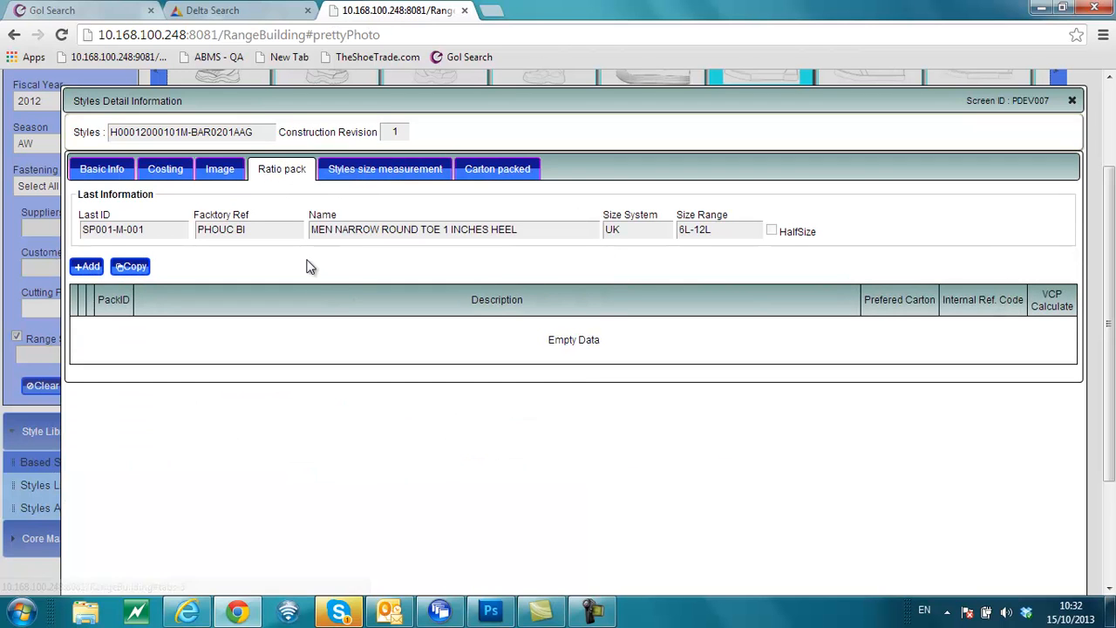
click(87, 268)
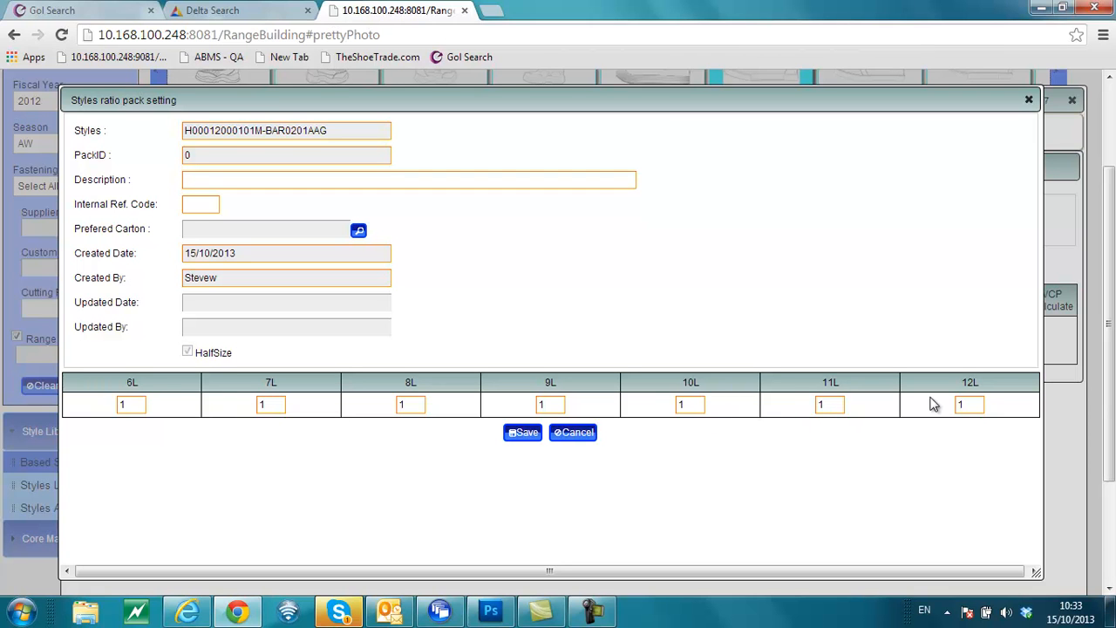
click(577, 432)
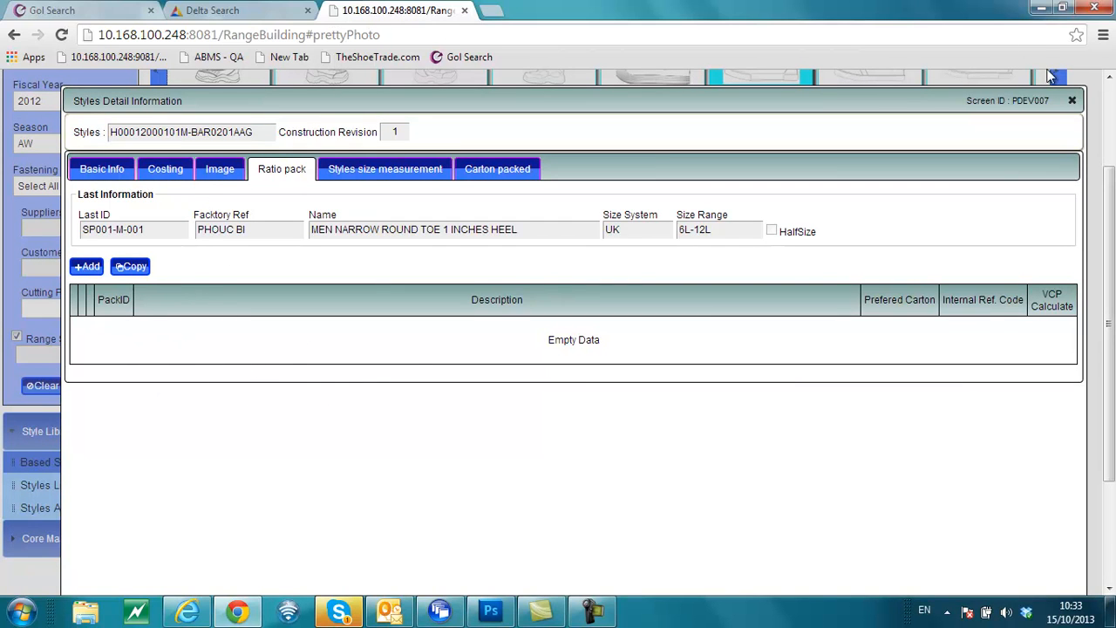
click(1072, 102)
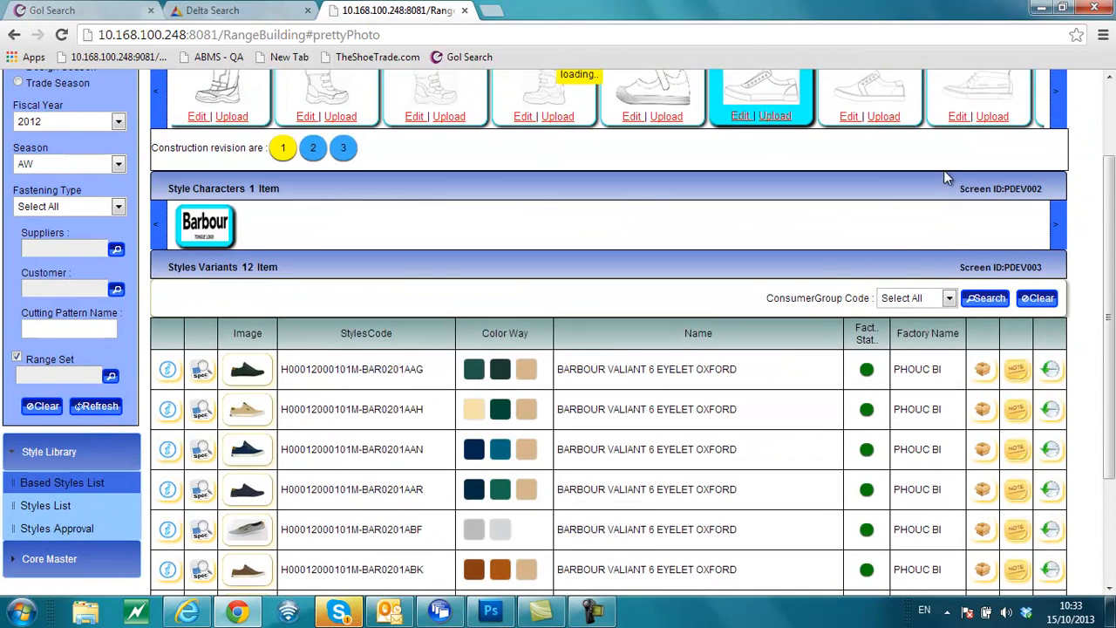
Filter the product library to fiscal year 2014 and select the first cutting pattern, a velcro boot
scroll(194, 164, up, 2)
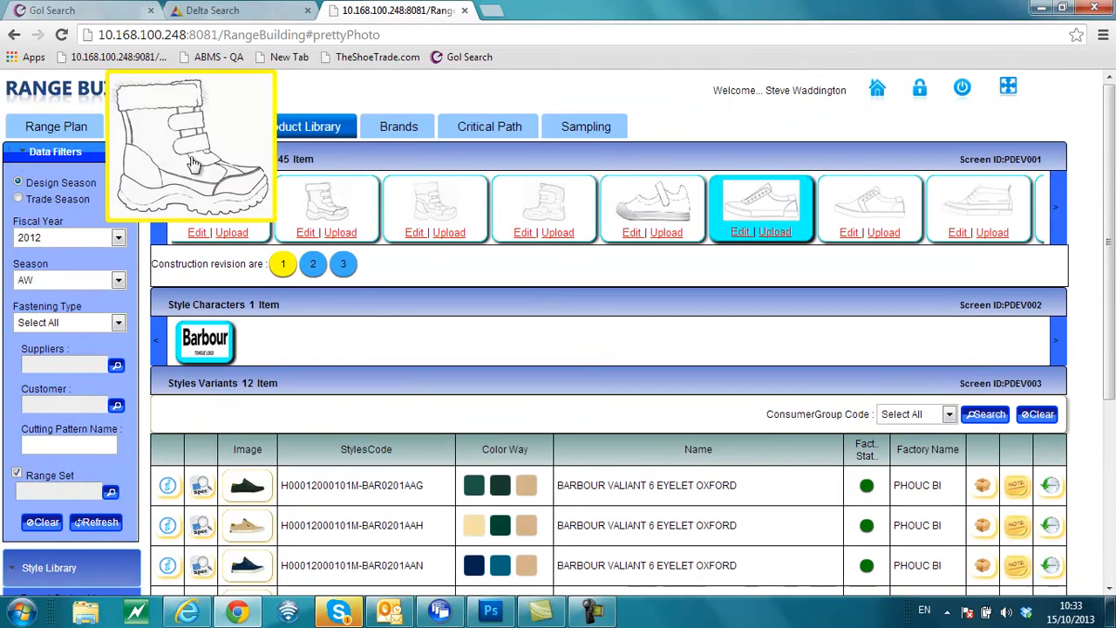
click(160, 212)
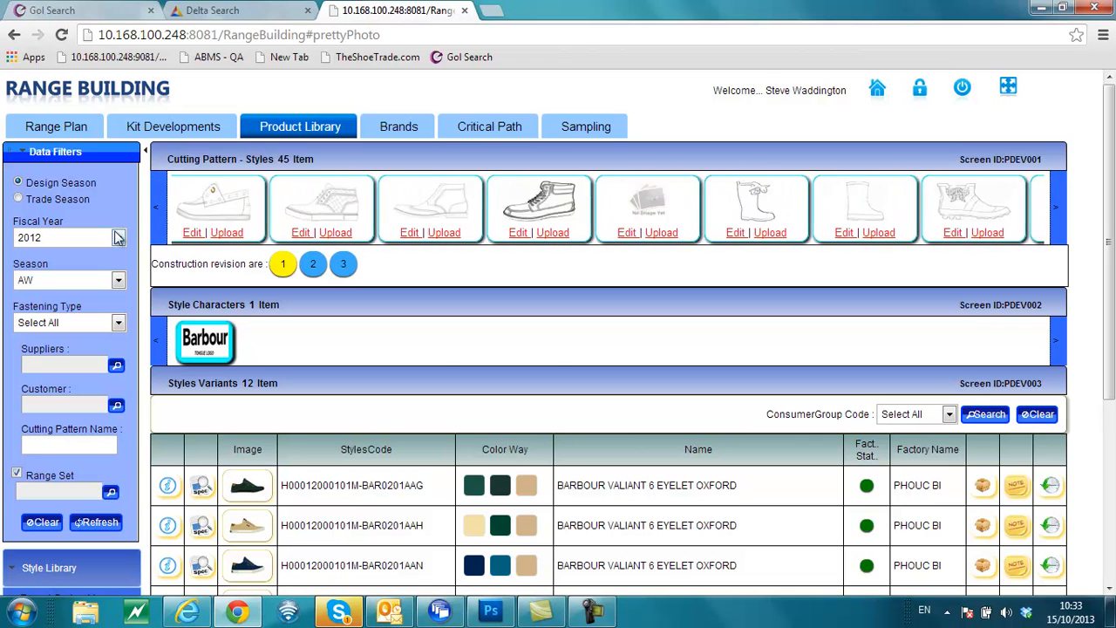
click(105, 237)
click(94, 266)
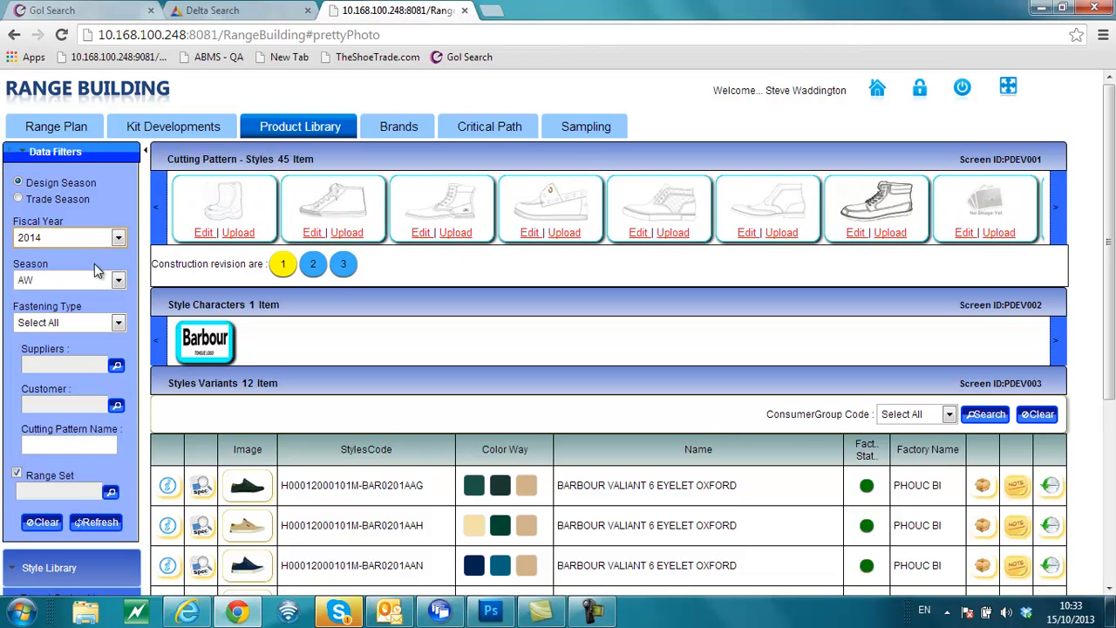
click(96, 522)
click(242, 211)
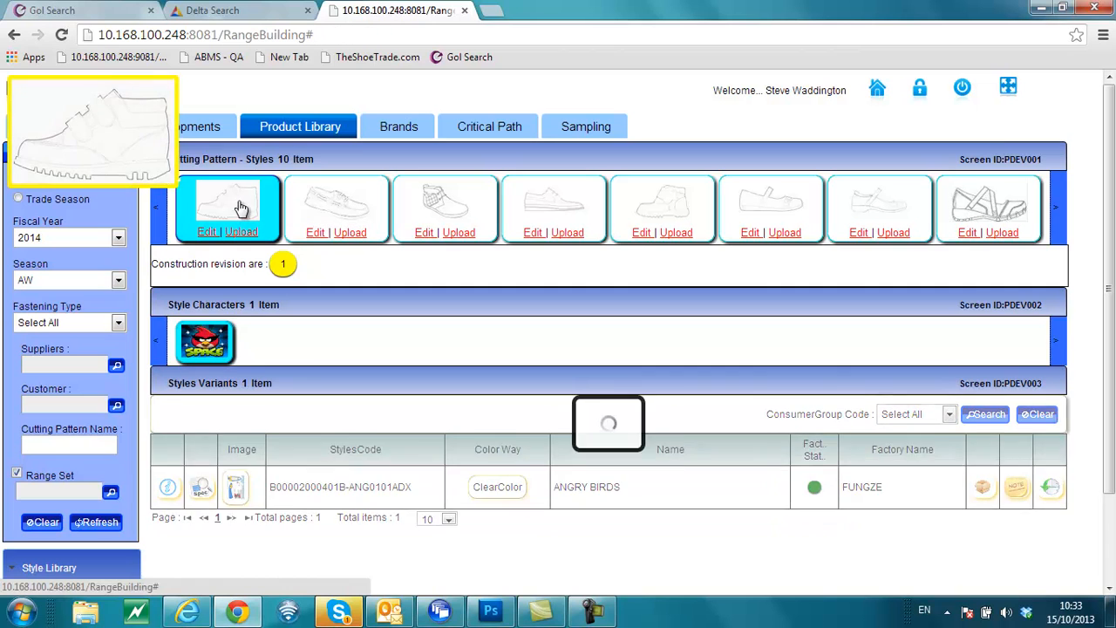
click(169, 488)
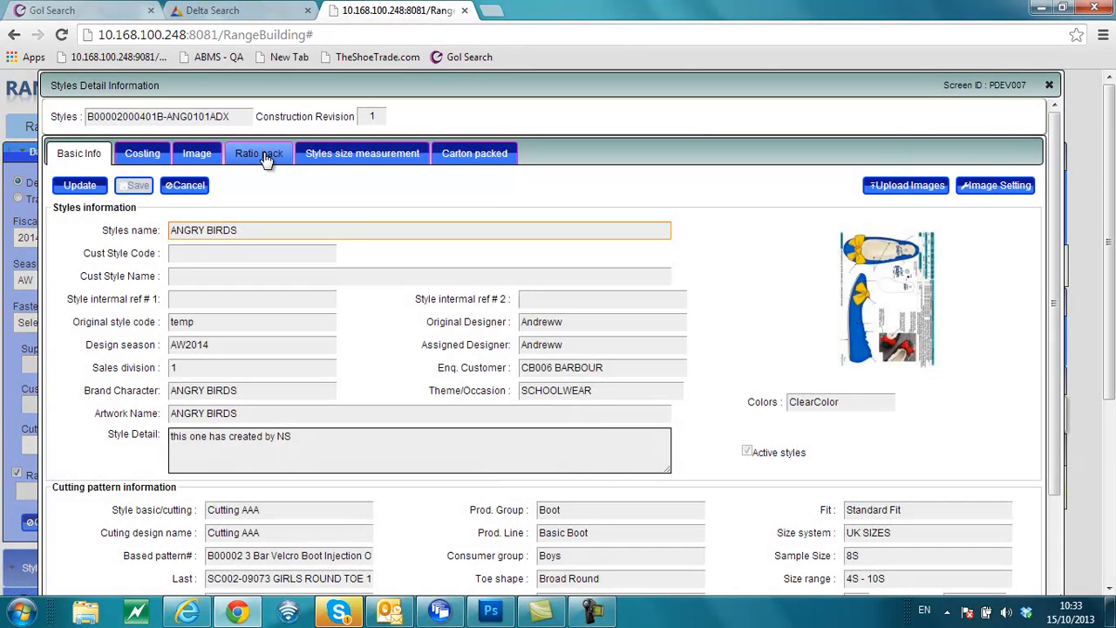
click(266, 157)
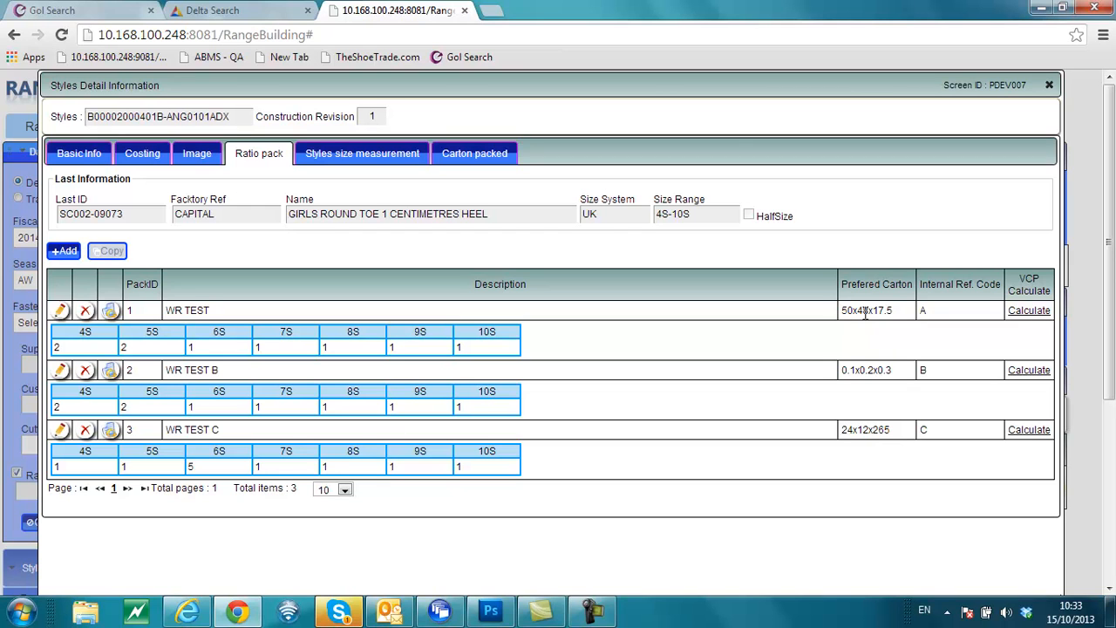
click(111, 311)
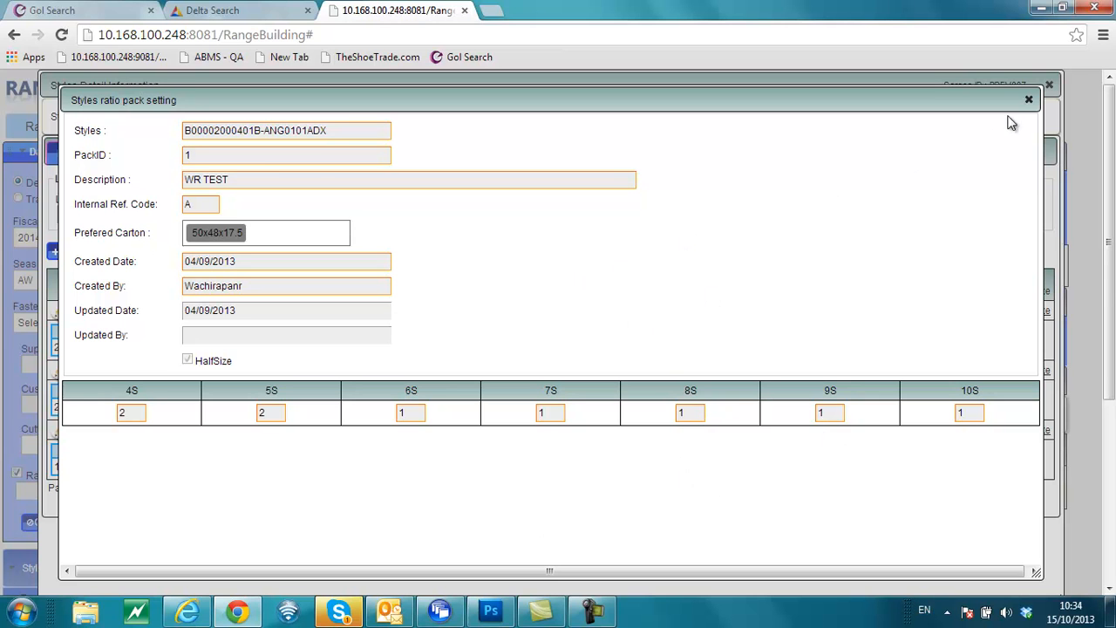
click(1029, 99)
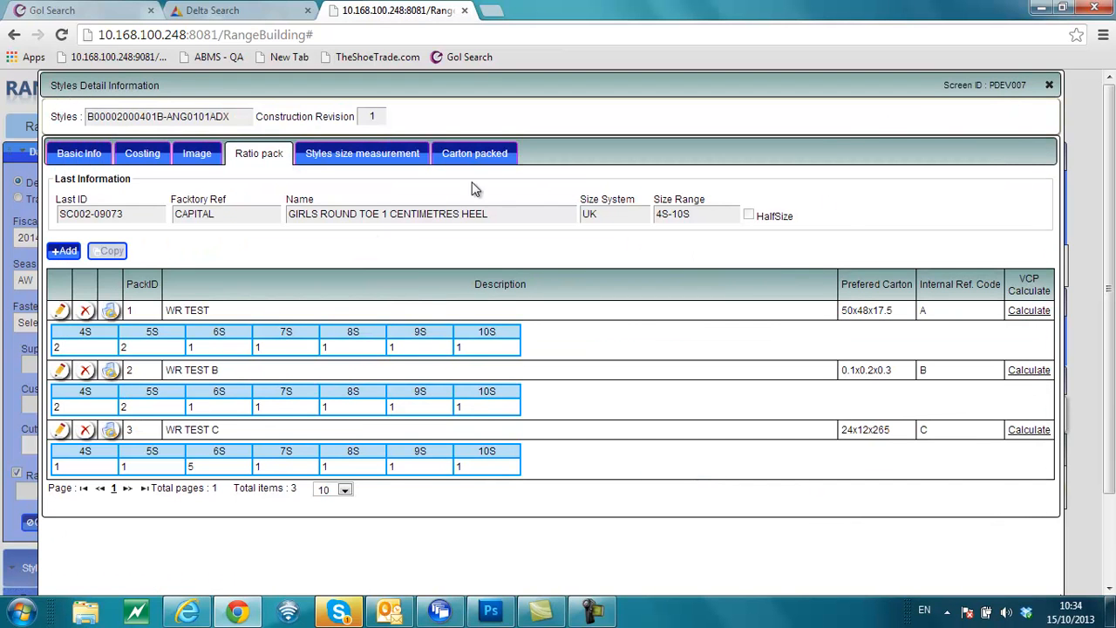
Review the style's carton packed information and the blank bulk carton VCP calculation form, and close the style details
click(482, 152)
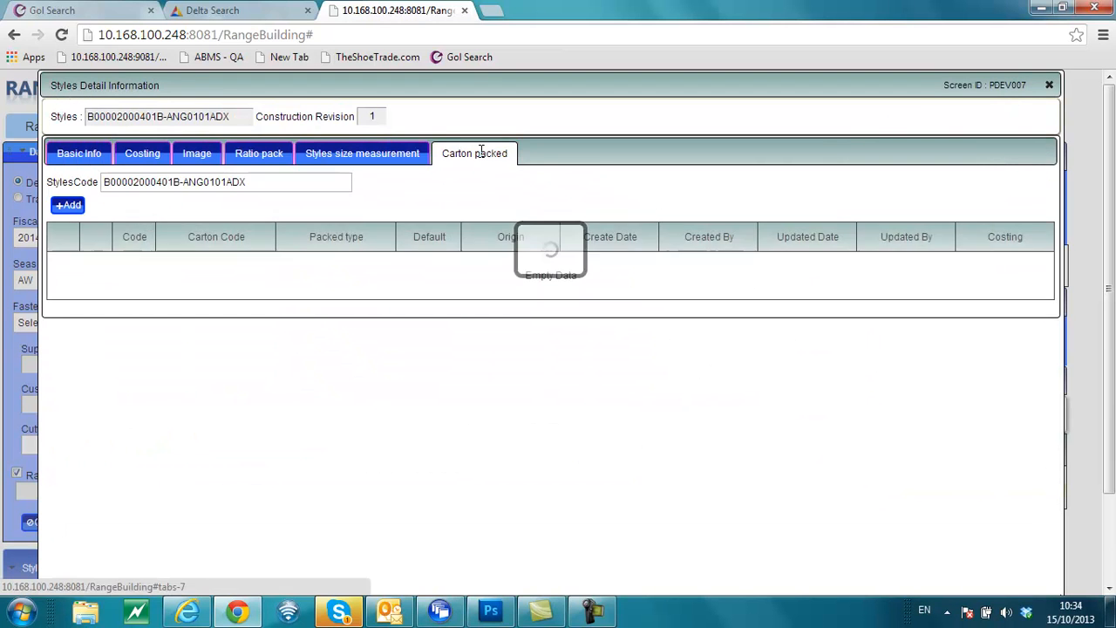
click(68, 209)
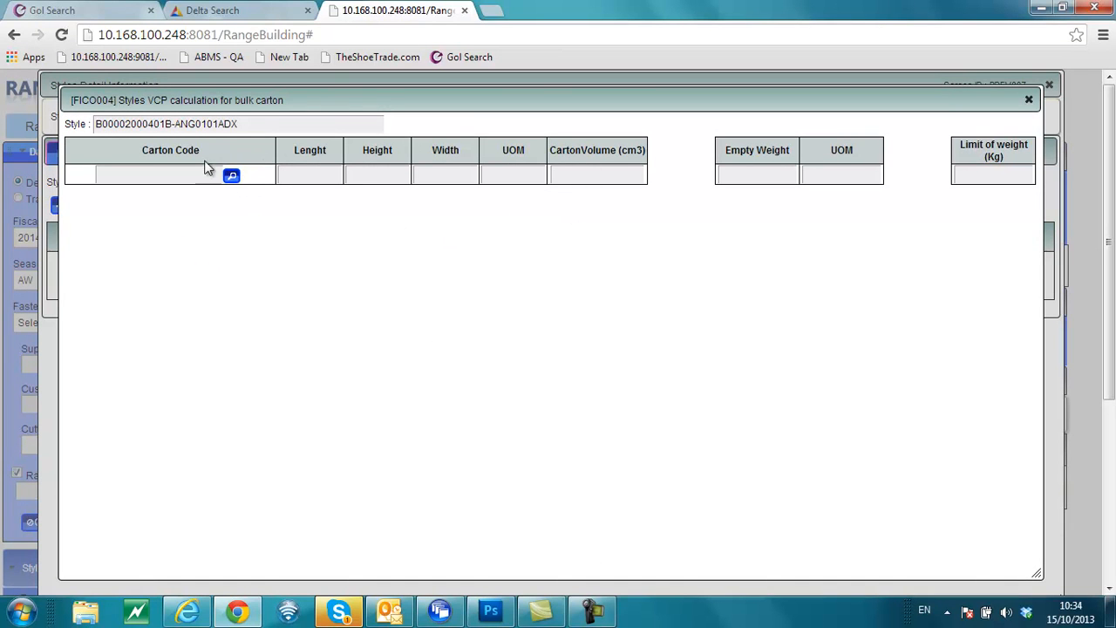
click(1030, 101)
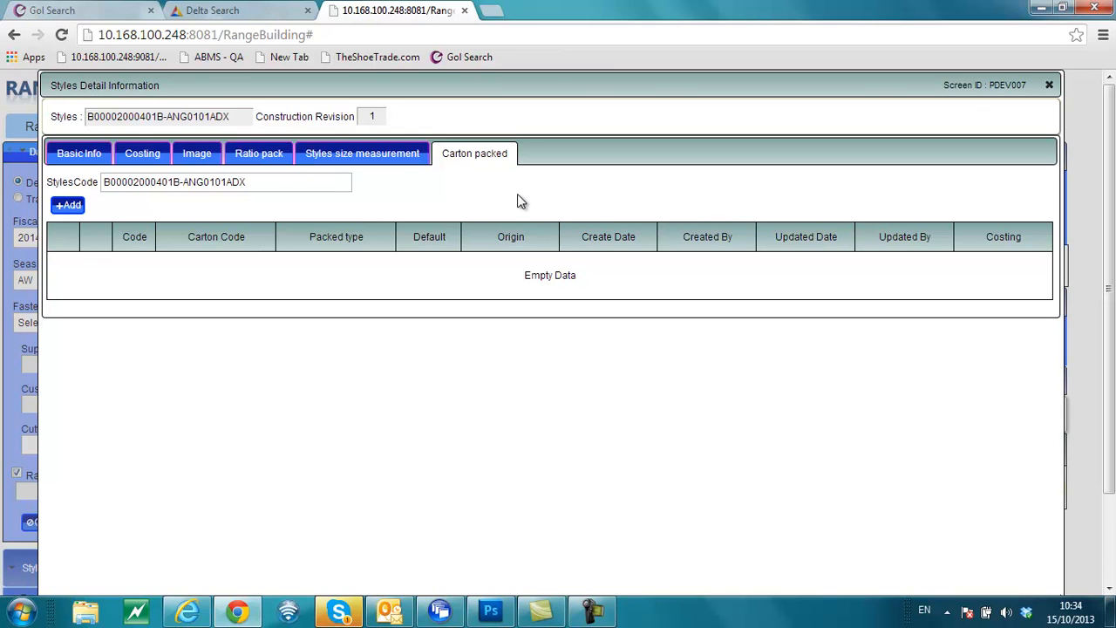
click(1055, 87)
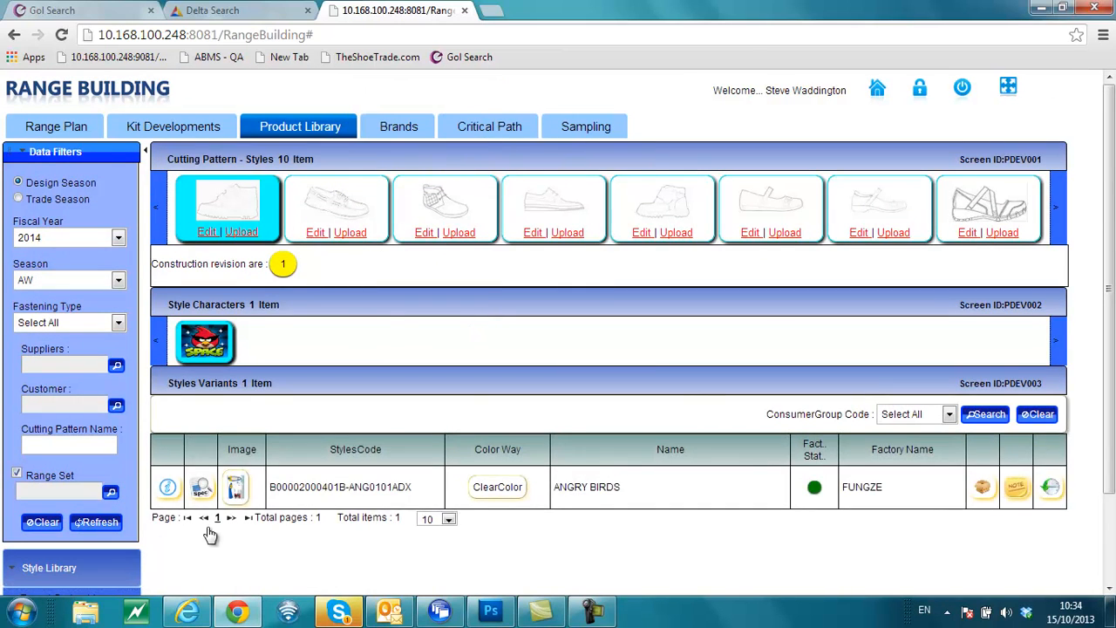
Reopen the ANGRY BIRDS style details to review the basic information and close them
click(166, 488)
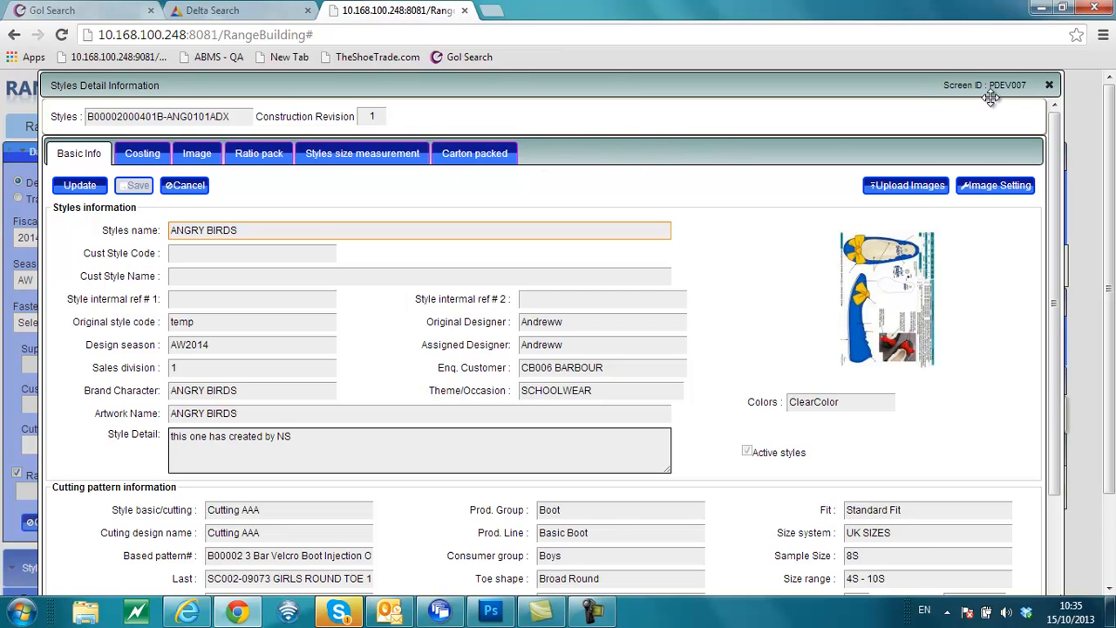
click(1050, 85)
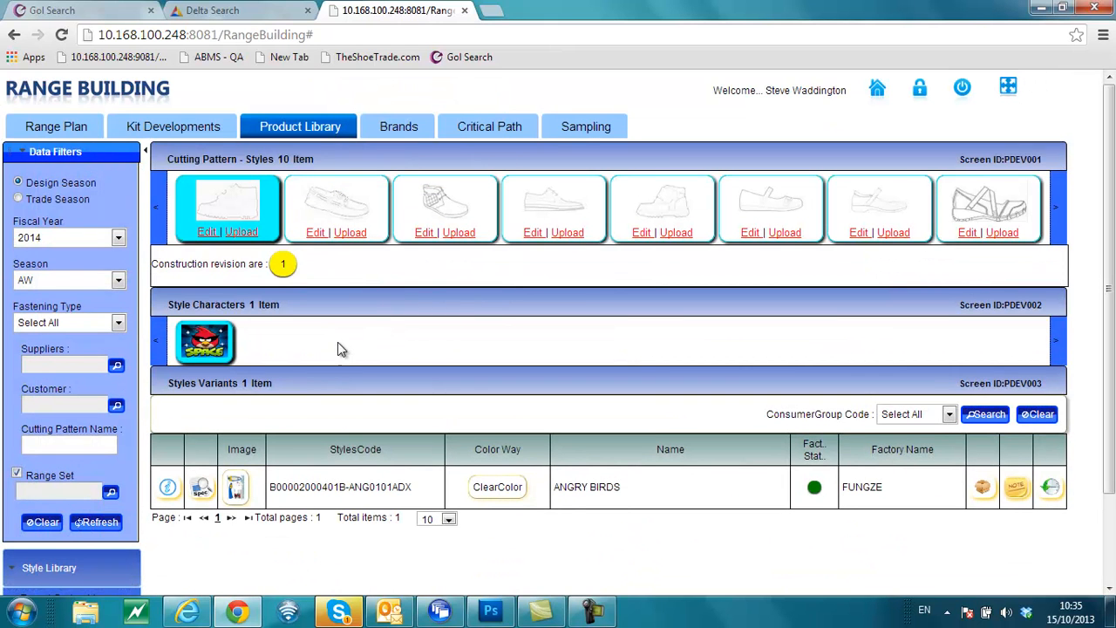
Browse the style variants of the second to fifth cutting patterns, ending on the ankle boot used for NS UNBRANDS
click(336, 206)
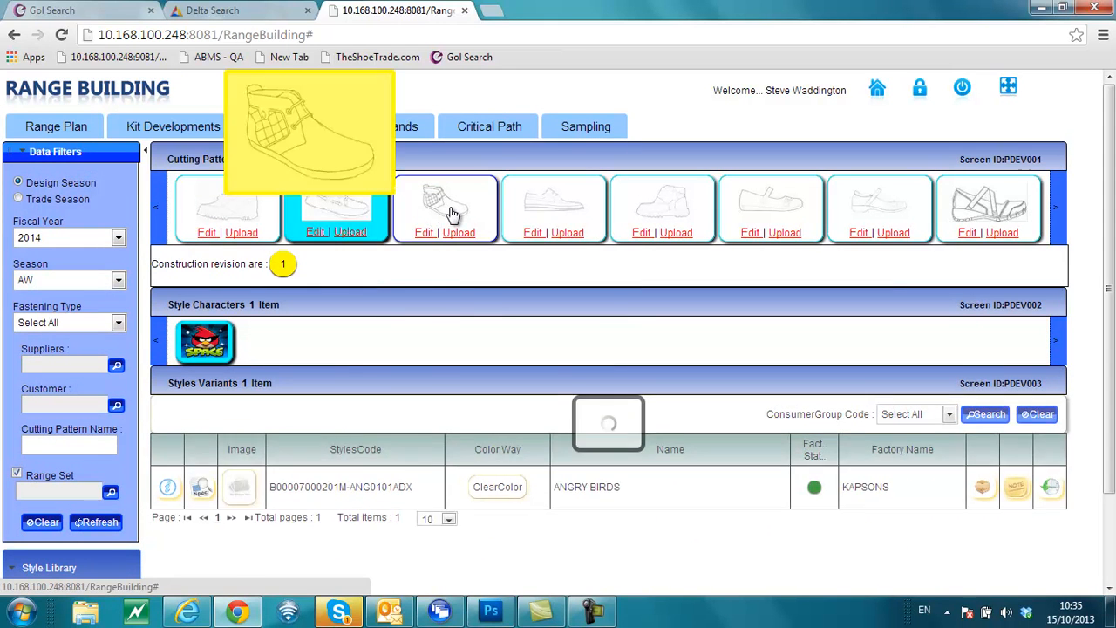
click(451, 214)
click(568, 217)
click(663, 218)
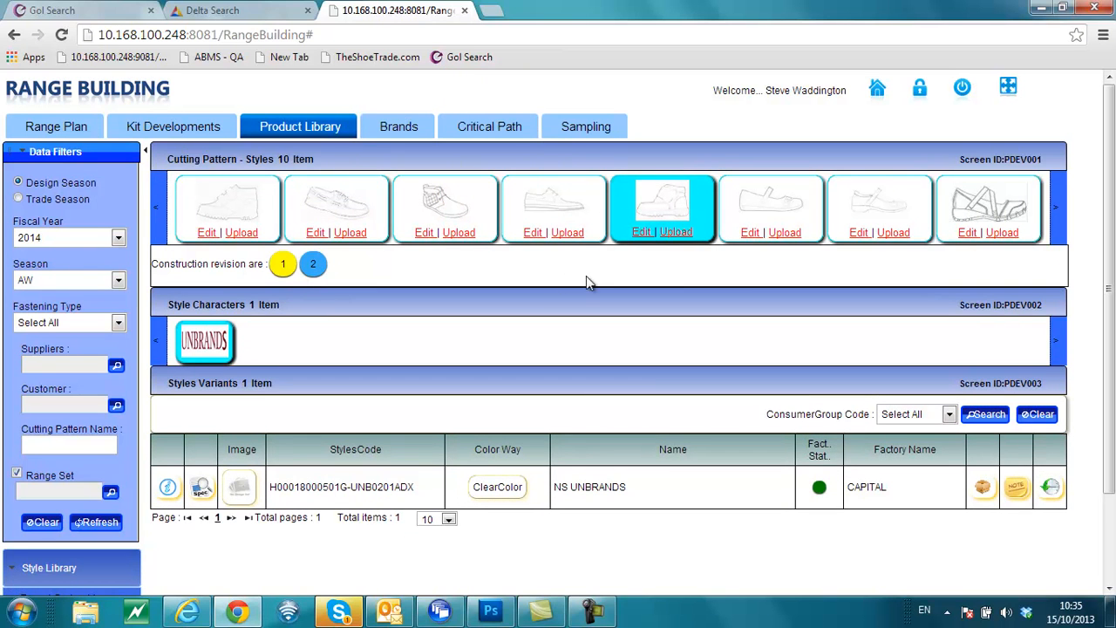
mouse_move(663, 219)
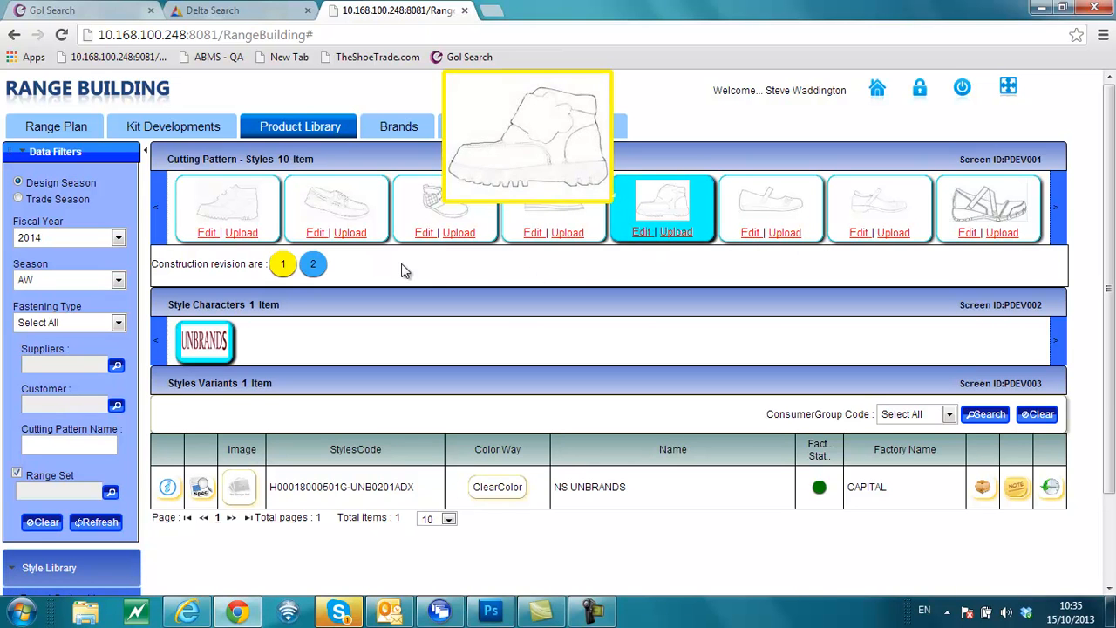
Show construction revision 2 of the NS UNBRANDS ankle boot pattern and filter the cutting patterns to fiscal year 2012
click(313, 264)
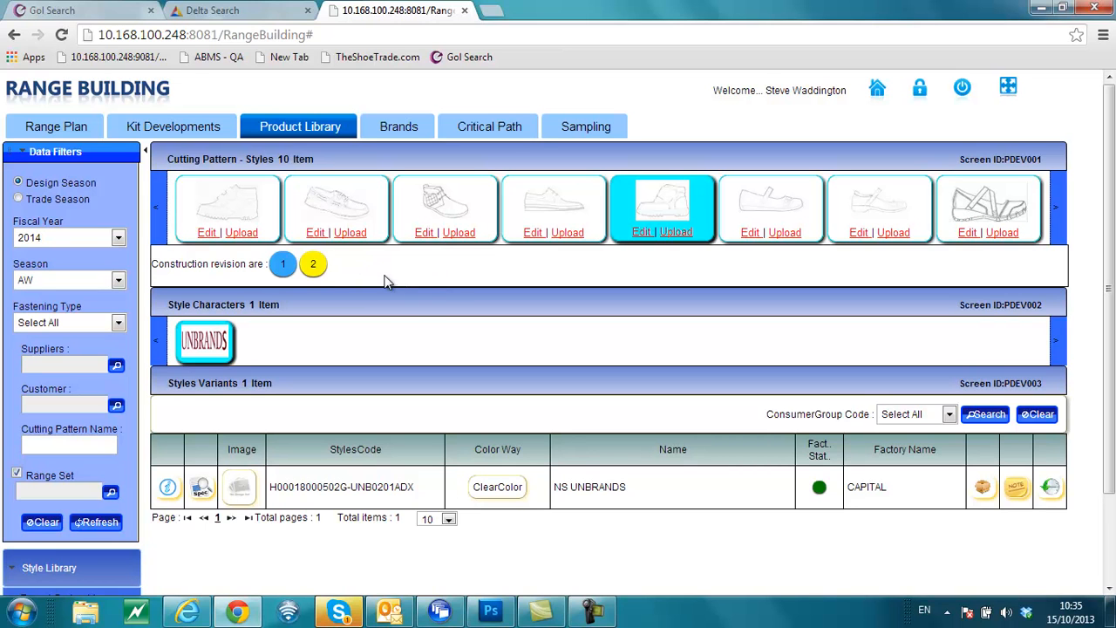
click(124, 237)
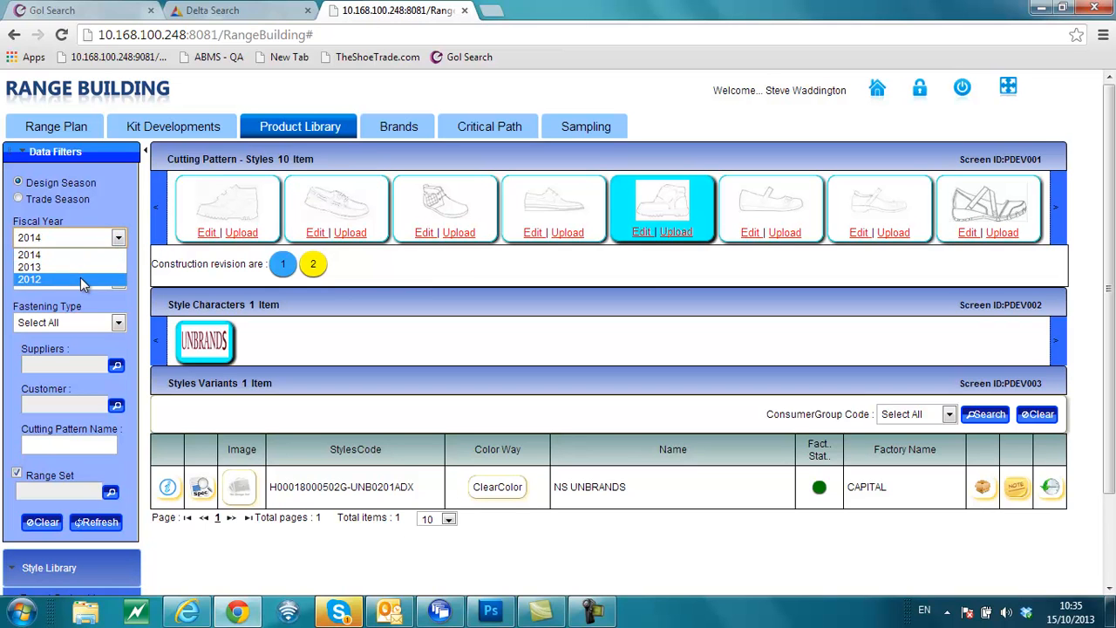
click(81, 277)
click(103, 524)
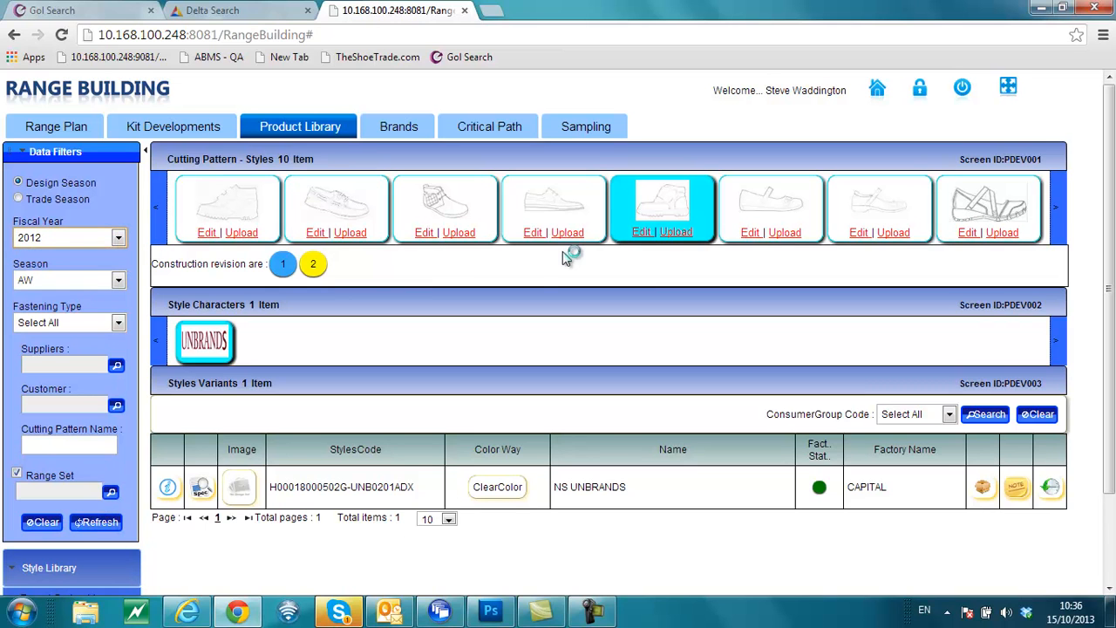
click(97, 524)
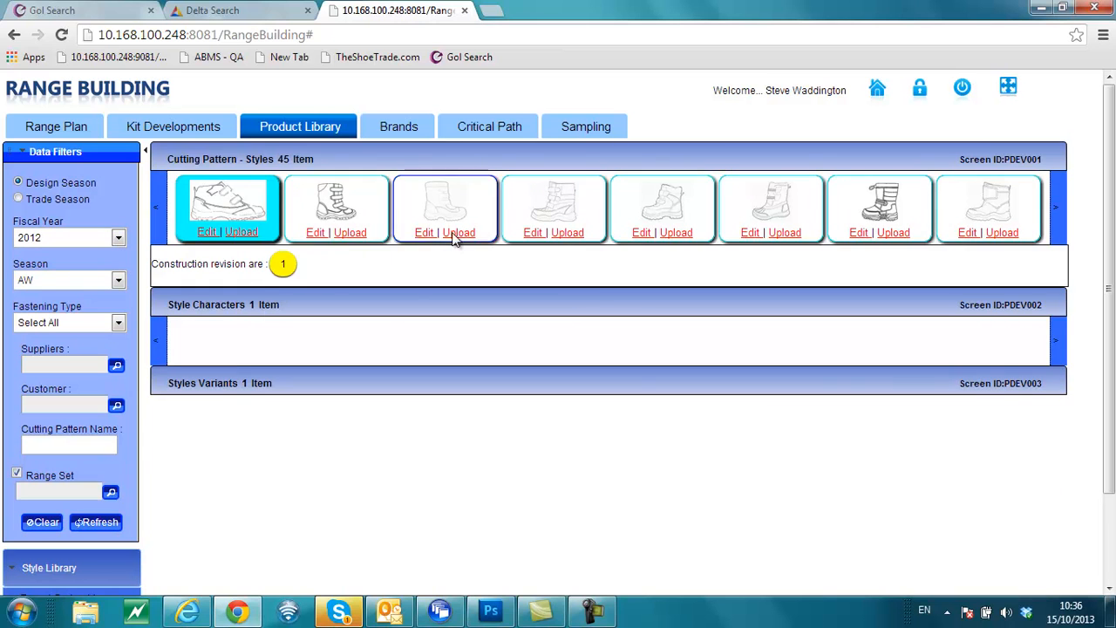
Browse the second, fourth, seventh and eighth boot cutting patterns of 2012 and bring up the further patterns
click(363, 213)
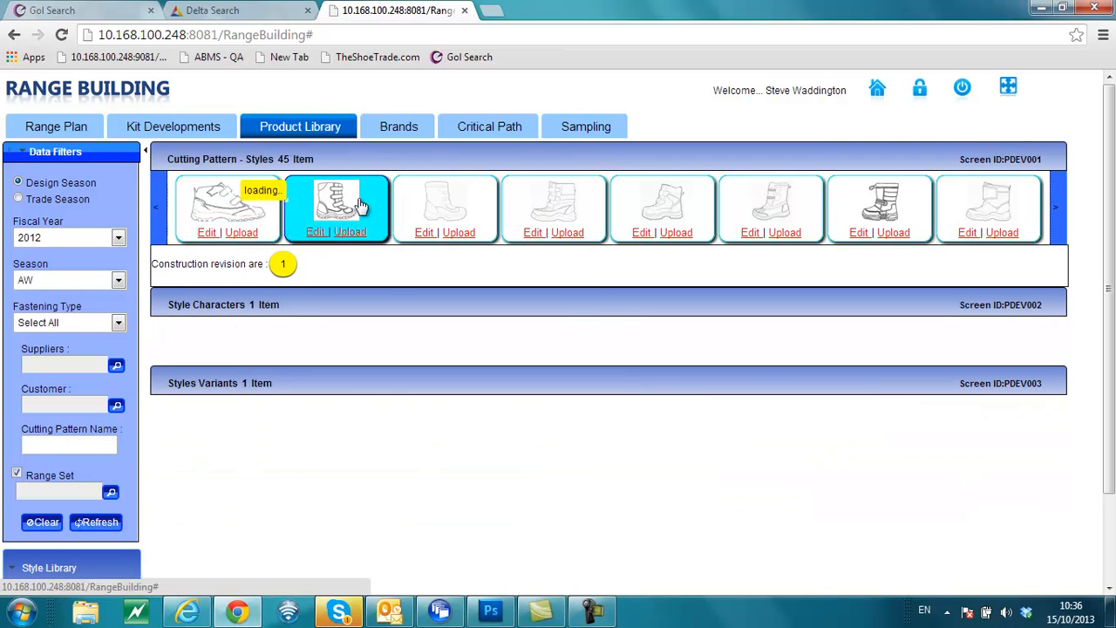
click(563, 212)
click(883, 216)
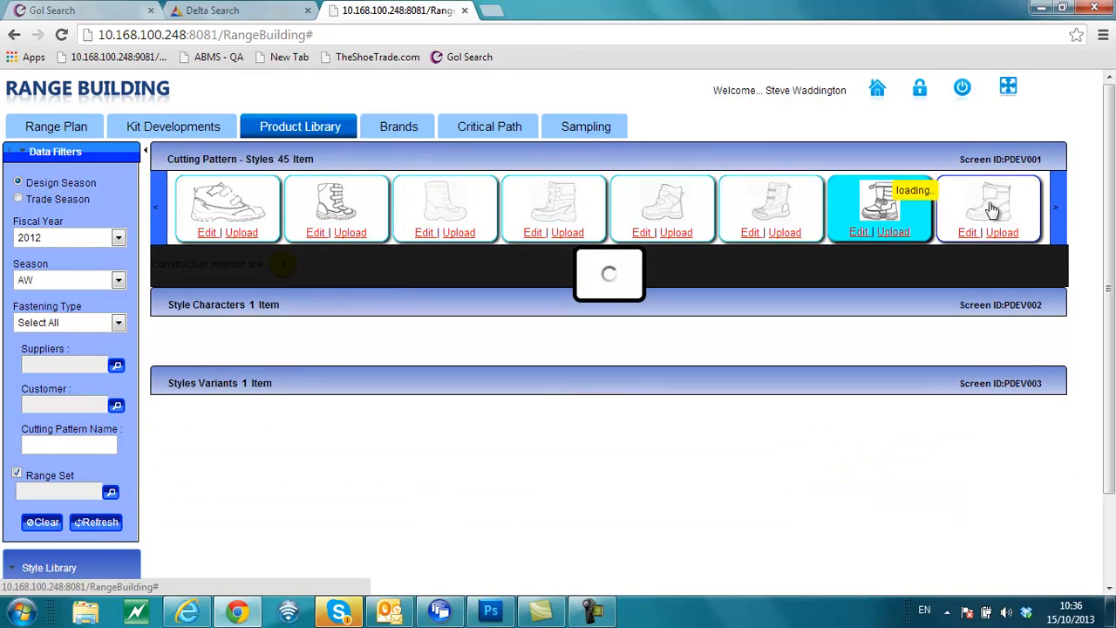
click(992, 208)
click(1059, 208)
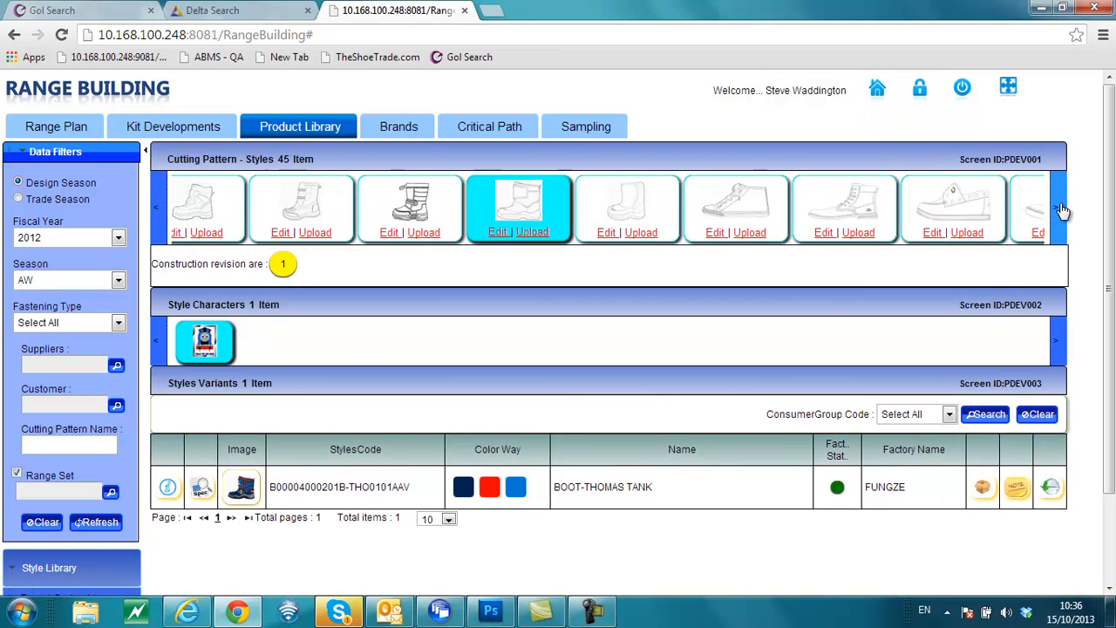
Browse the cutting patterns used for the Barbour Corin ankle boots, BOOT-BARRATTS, ANGRY BIRDS WELLY and HELLO KITTY WELLY
click(425, 210)
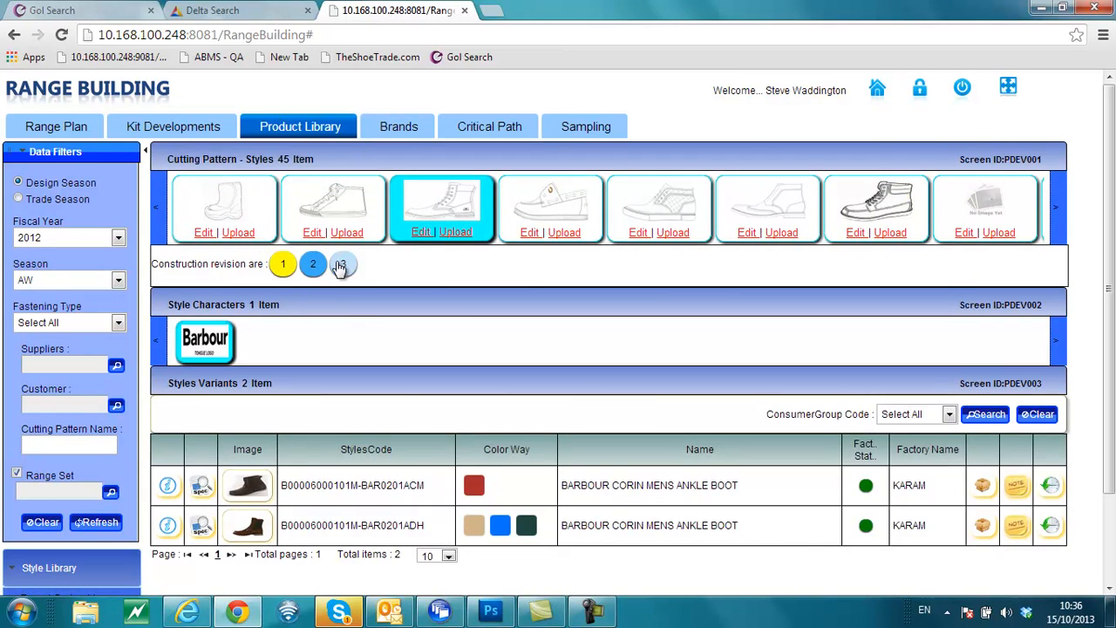
click(907, 209)
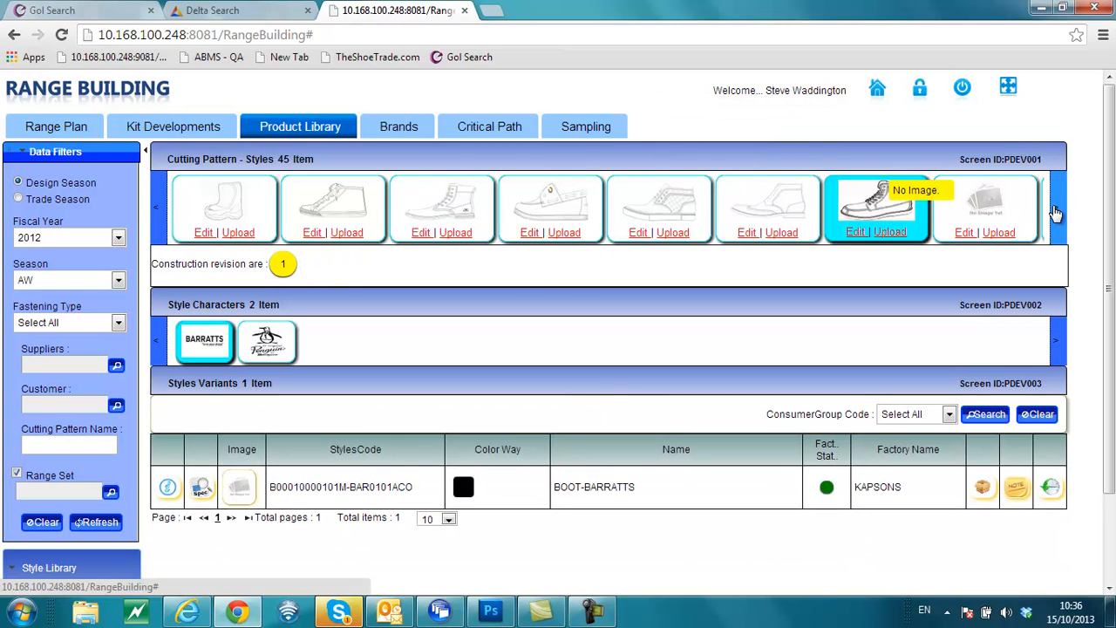
click(1061, 211)
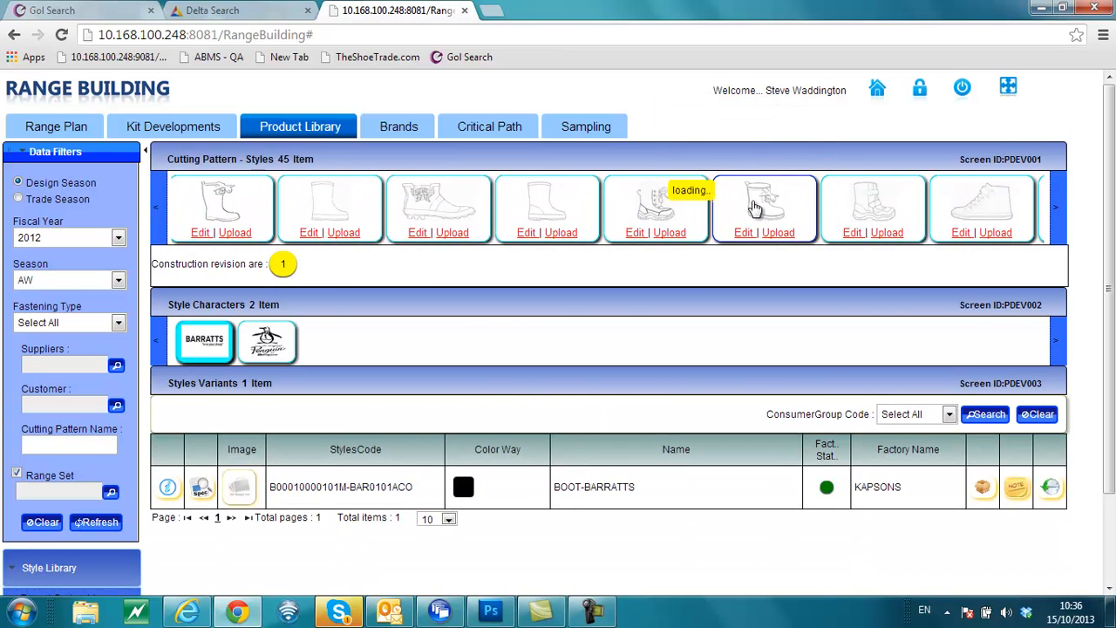
click(541, 213)
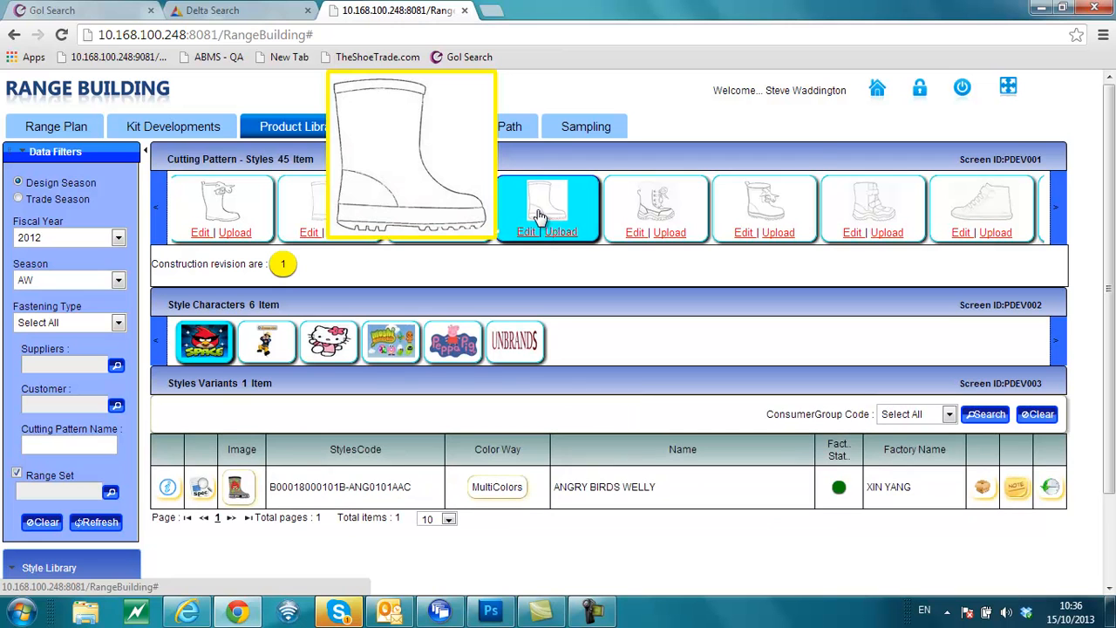
click(334, 209)
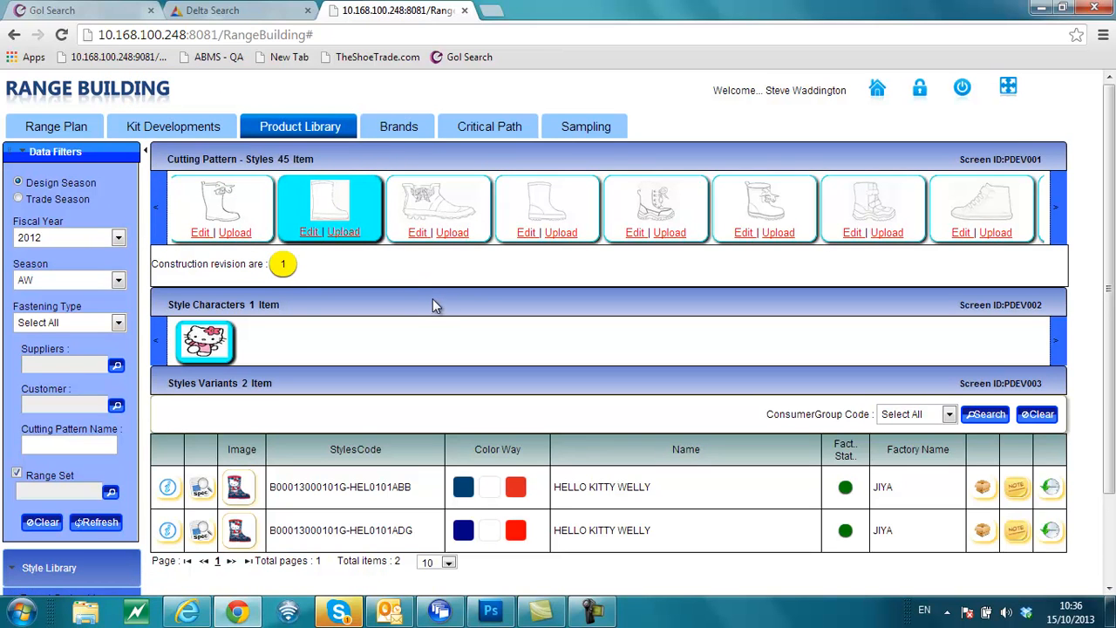
Filter the 2012 cutting patterns by fastening type TWIN VELCRO BAR
click(118, 324)
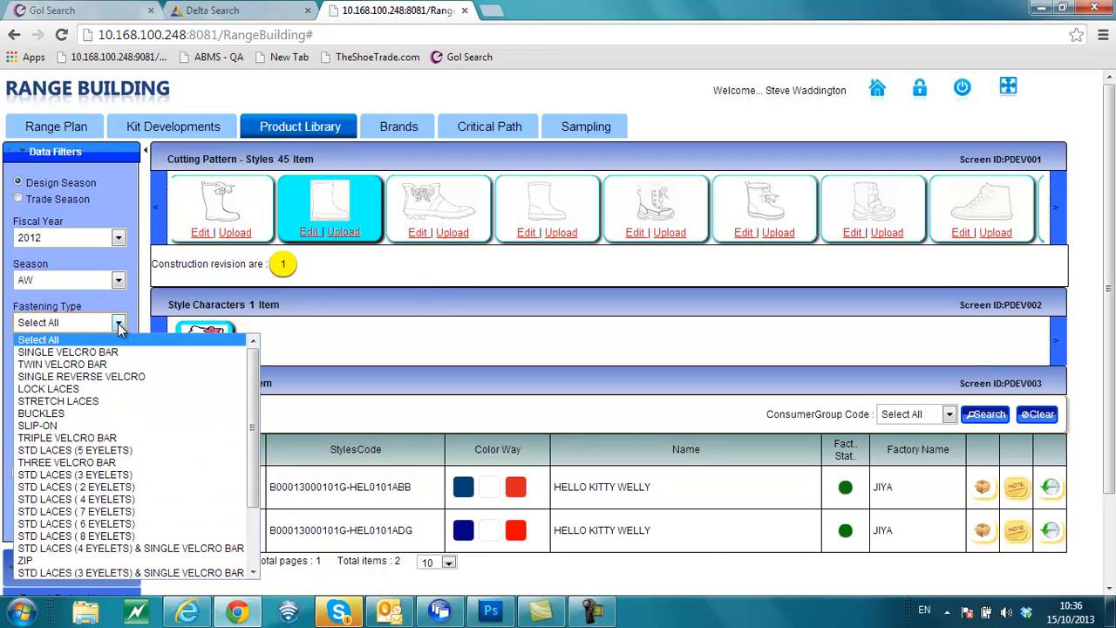
click(74, 364)
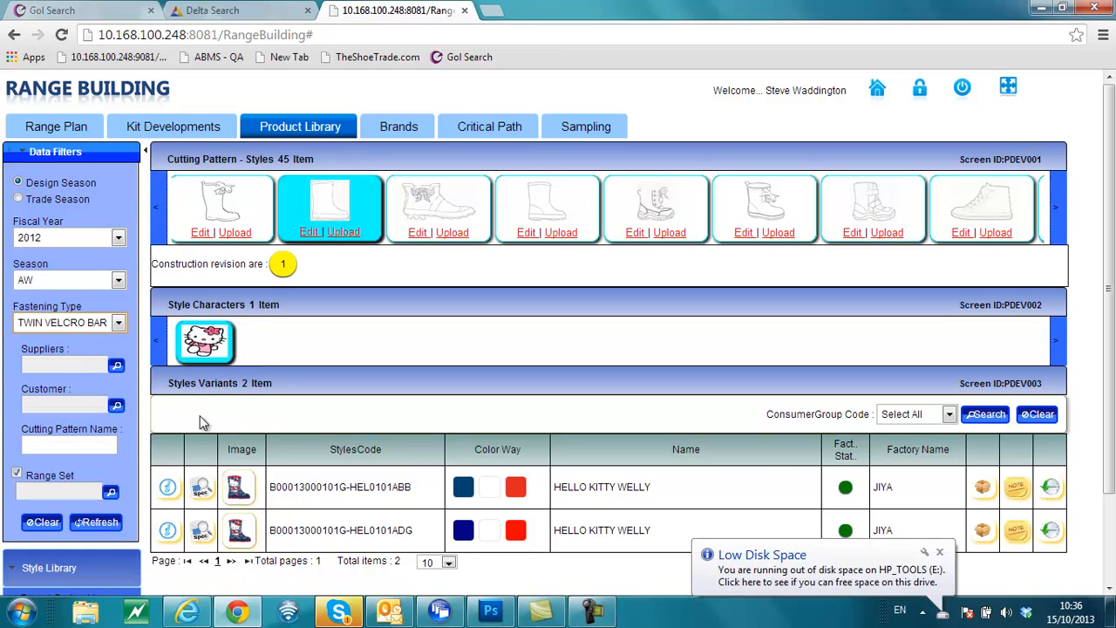
click(96, 522)
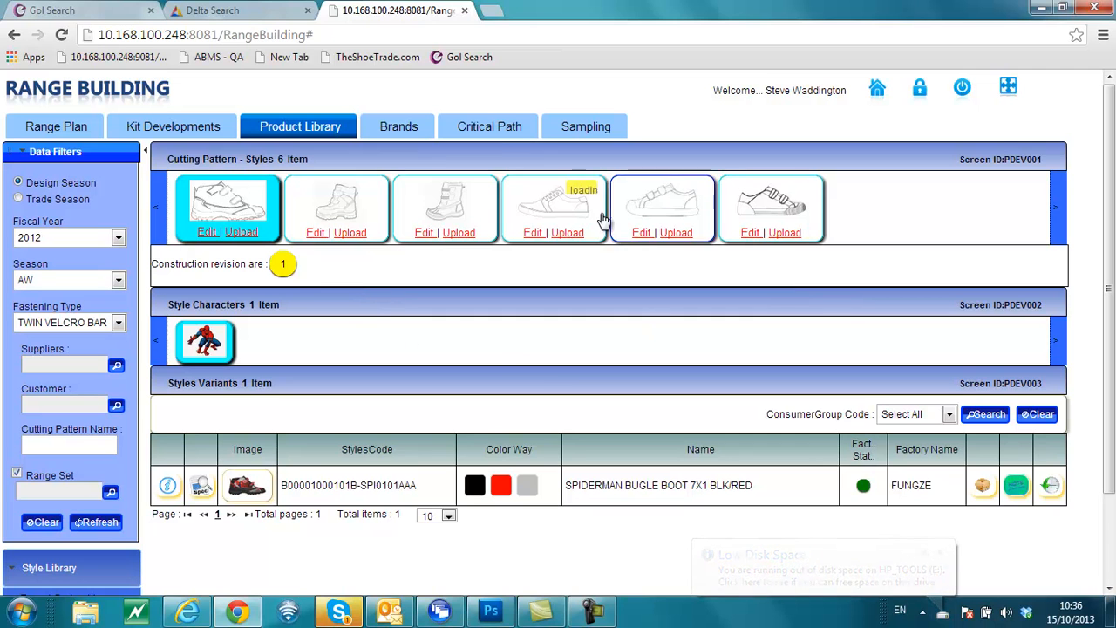
mouse_move(516, 202)
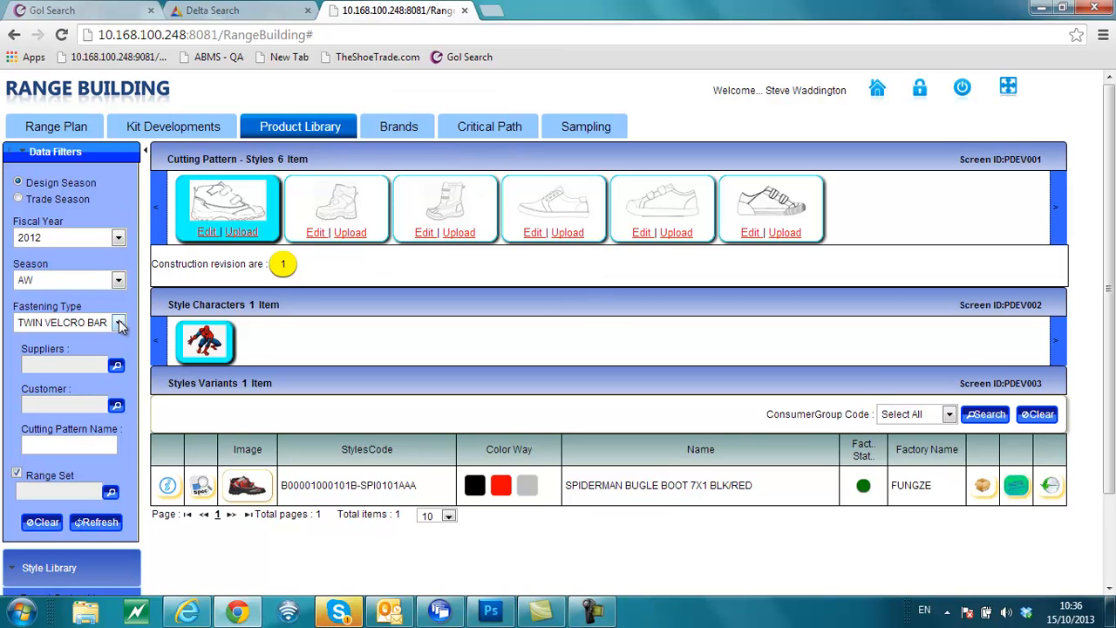
Clear the data filters and list only the cutting patterns of supplier CAPITAL
click(42, 521)
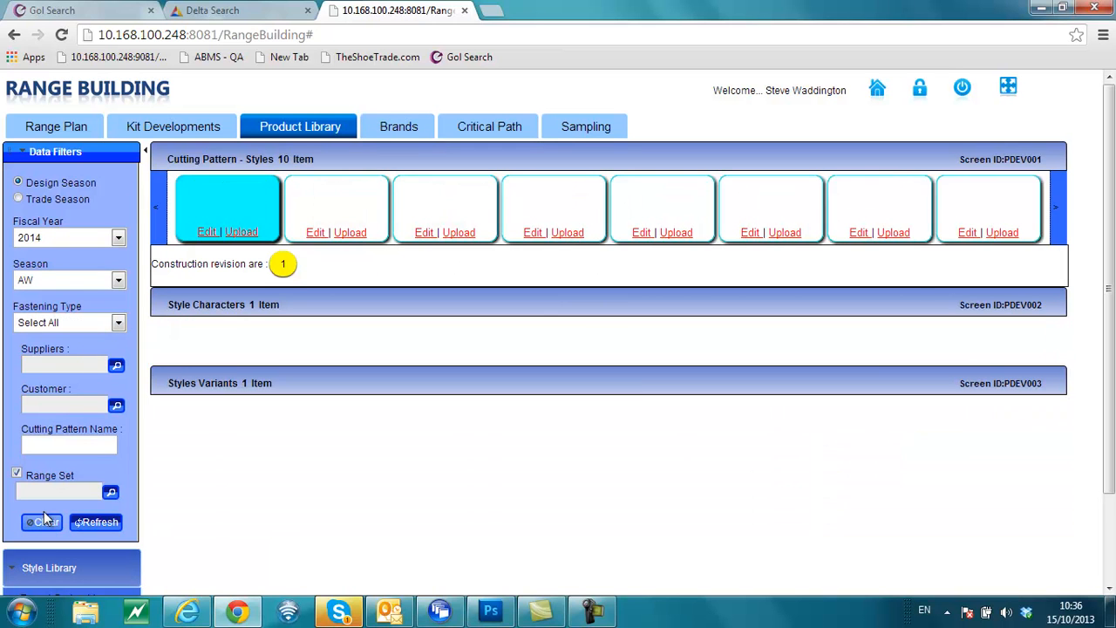
click(118, 367)
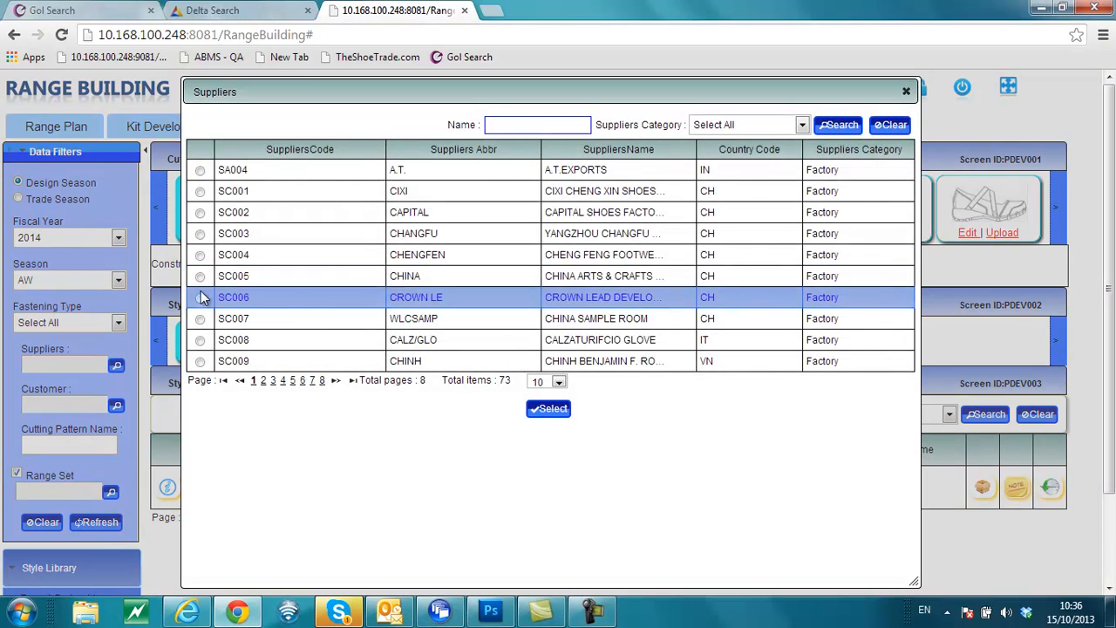
click(199, 212)
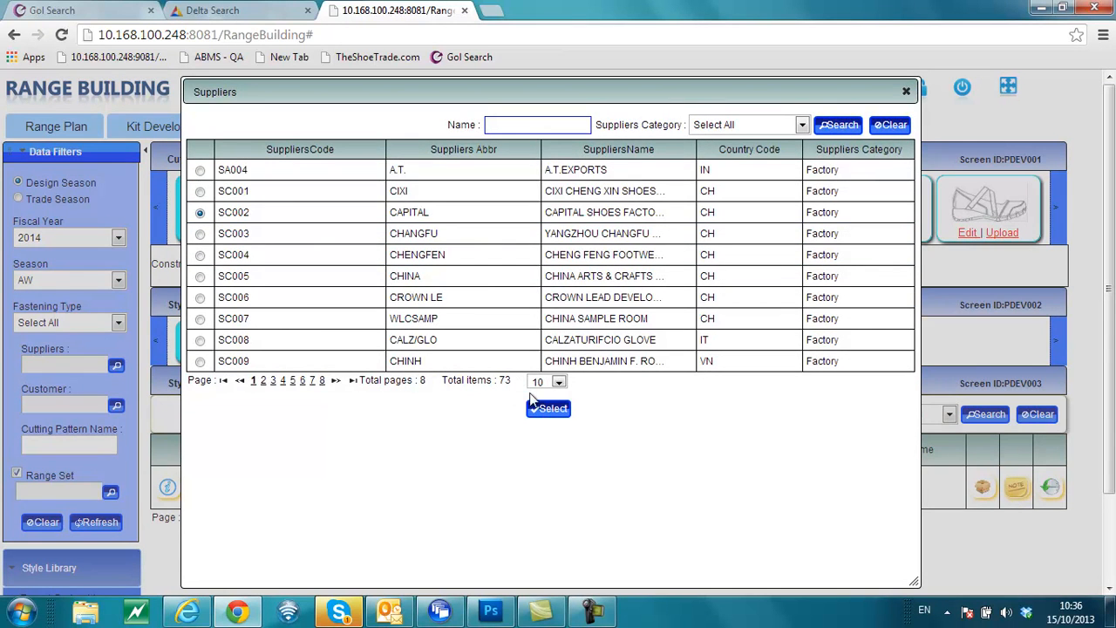
click(549, 409)
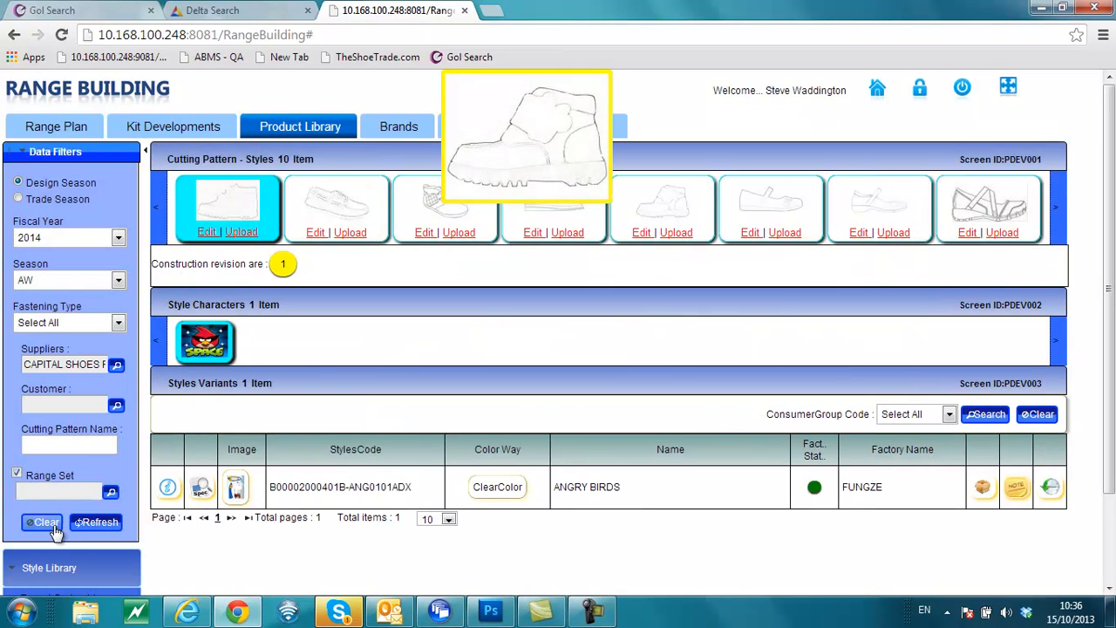
click(110, 522)
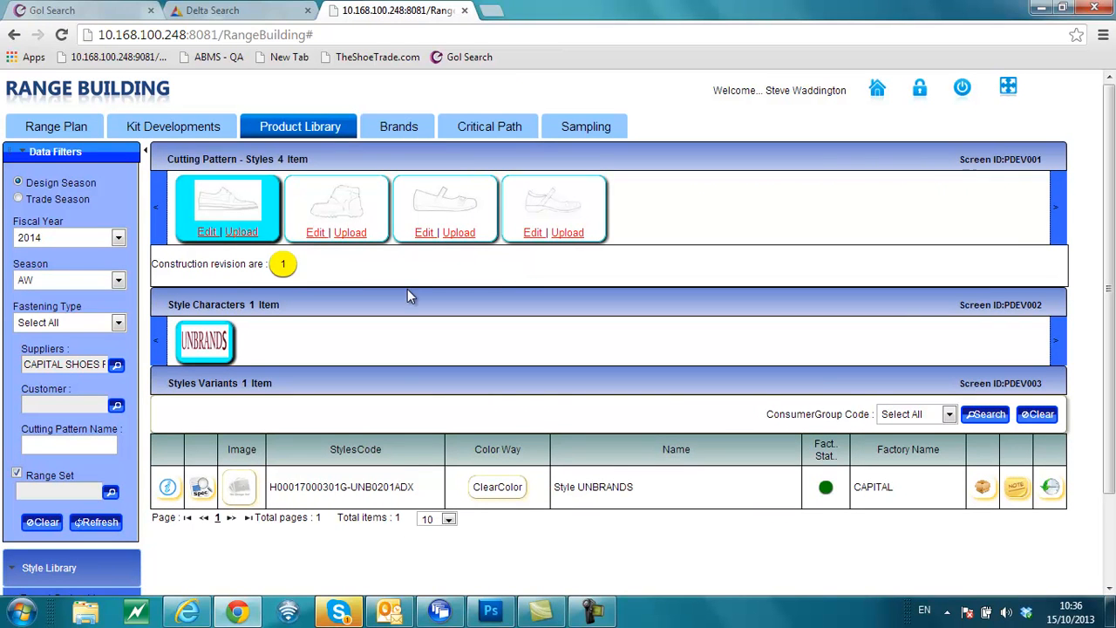
Disable the Range Set filter to review the product group, product line, upper material and brand character filters, and enable it again
click(17, 475)
scroll(78, 469, down, 3)
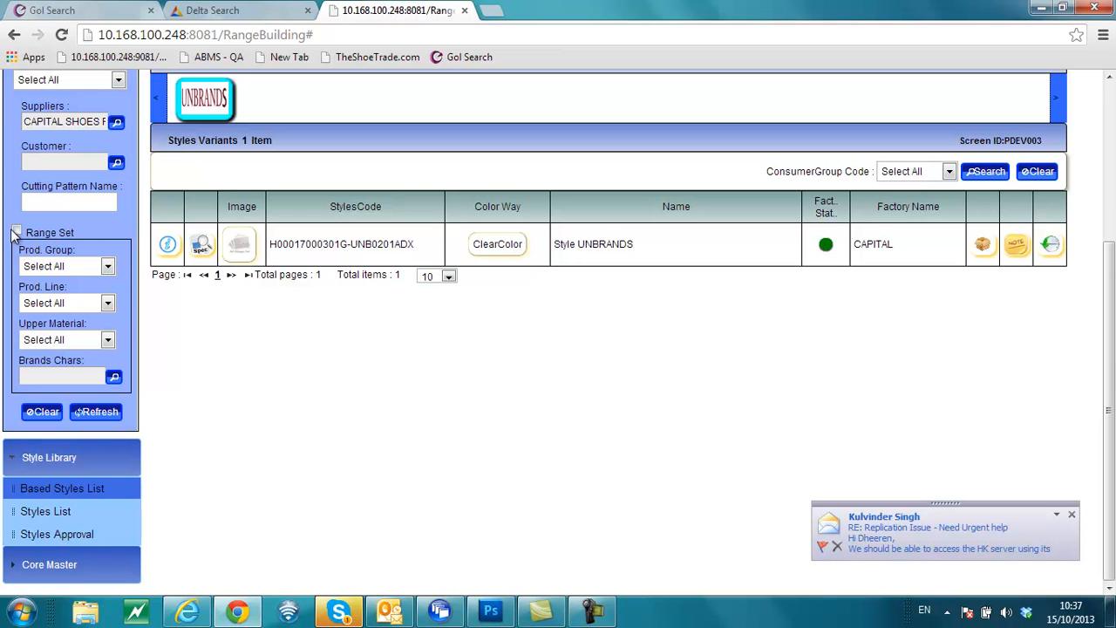
click(17, 233)
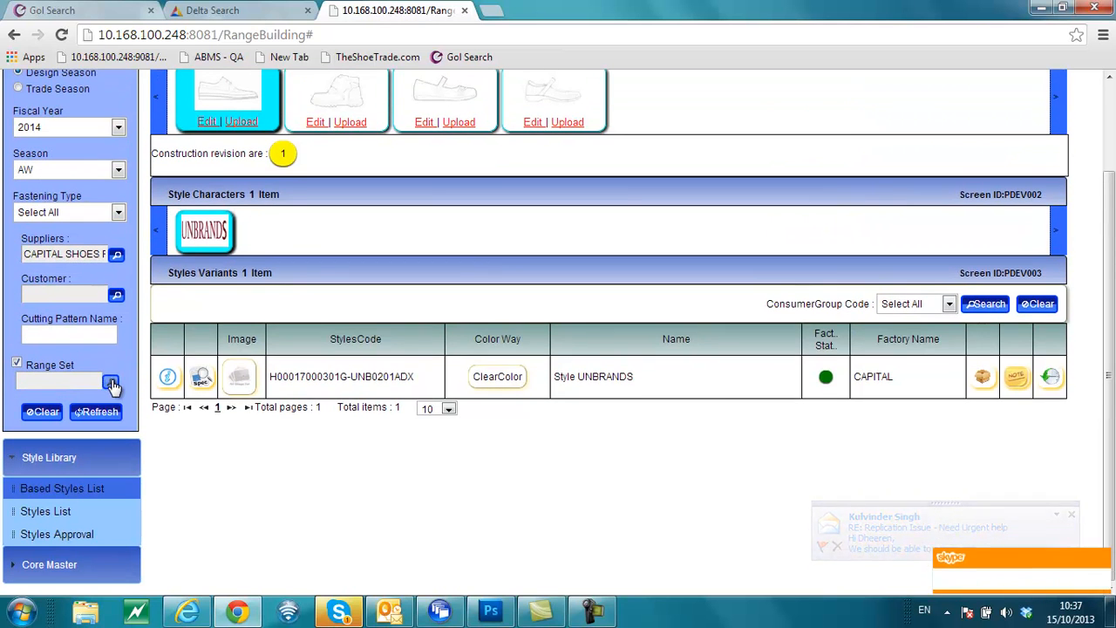
Add the Canvas range set to the CAPITAL supplier filter and refresh the style list
click(112, 382)
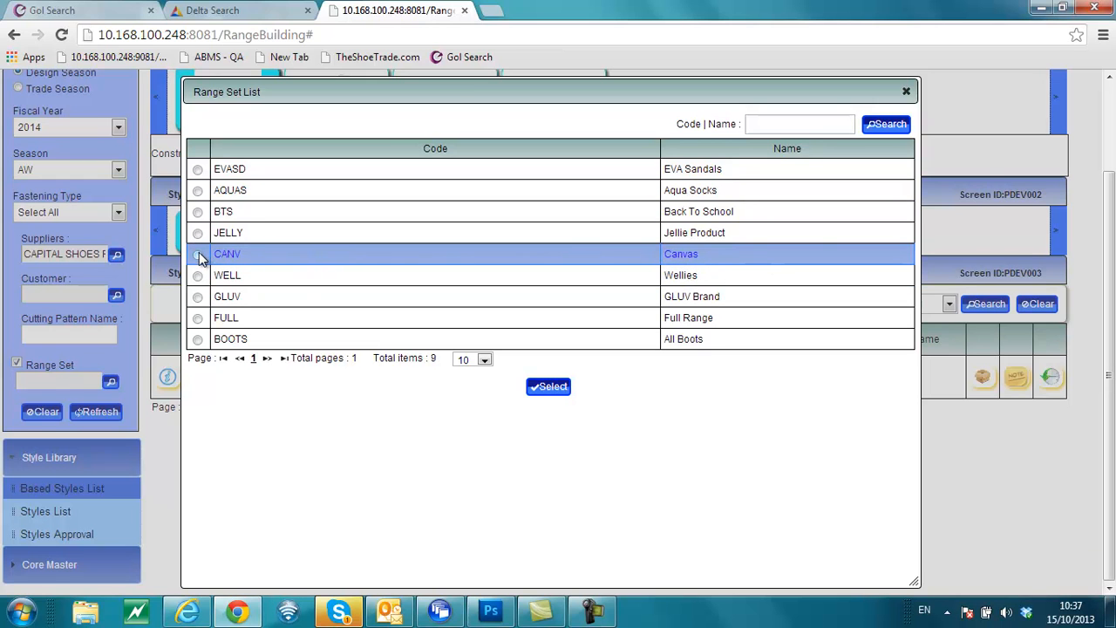
click(558, 382)
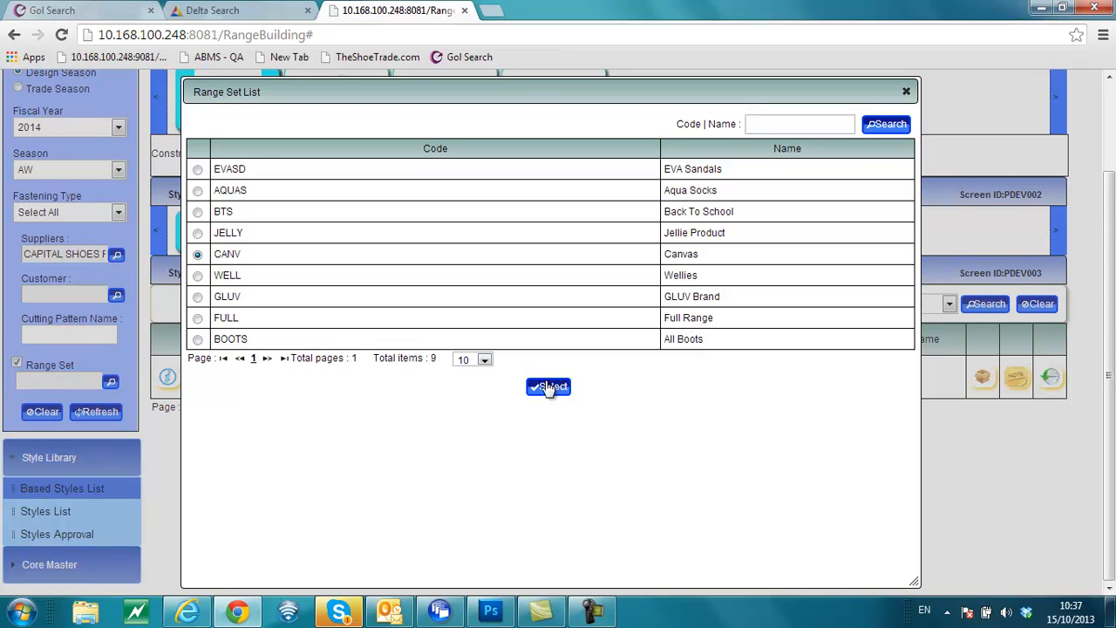
click(553, 387)
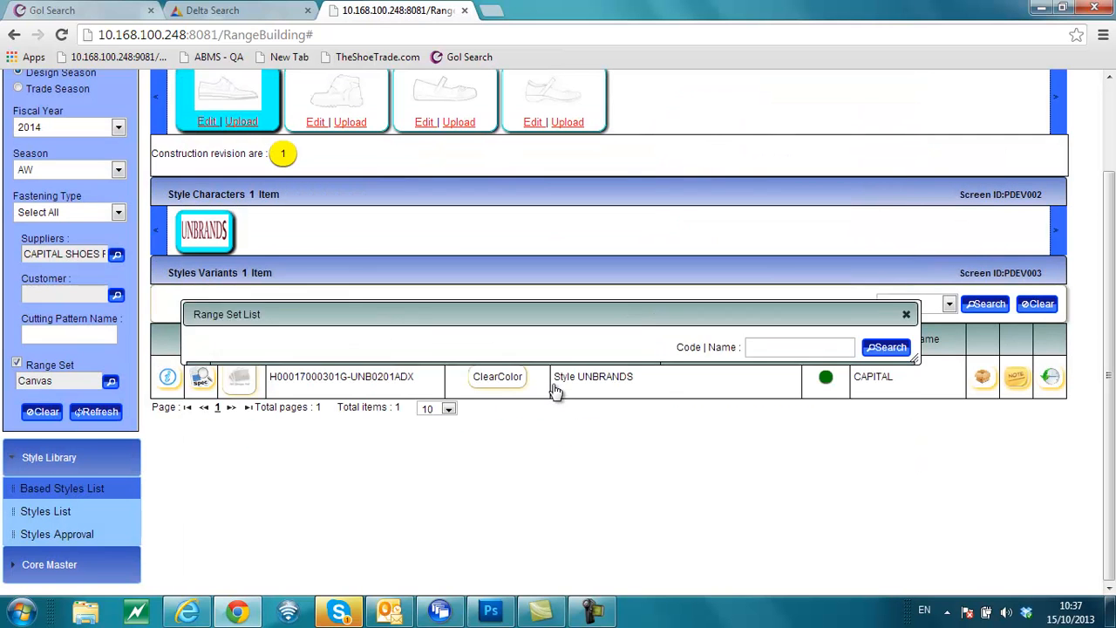
click(101, 412)
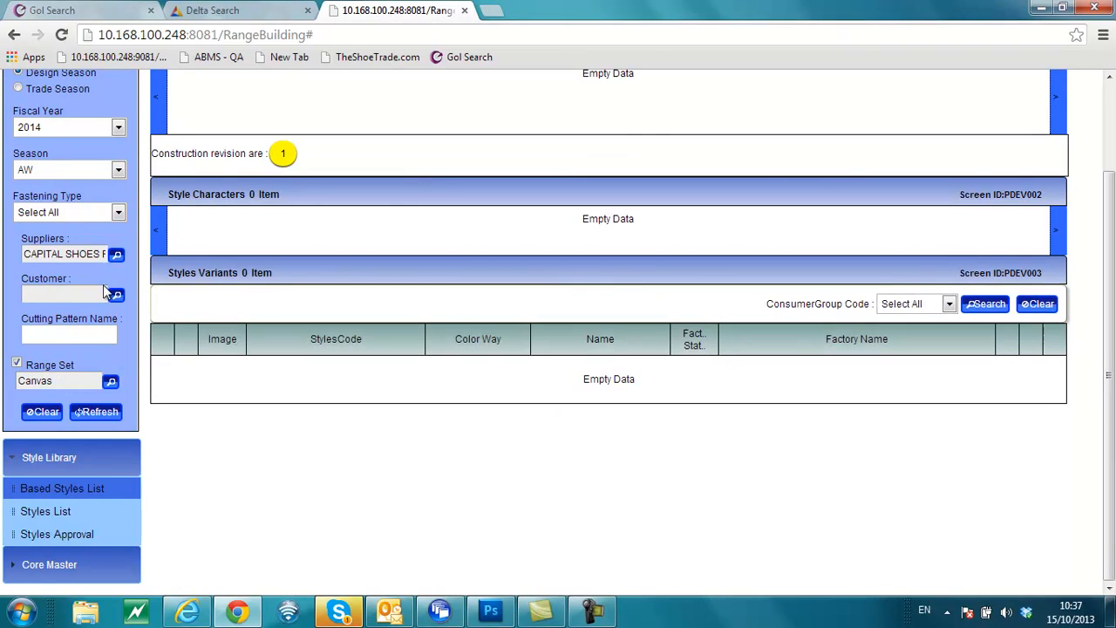
Clear the supplier and range set filters and list only the styles in the Canvas range set
click(116, 258)
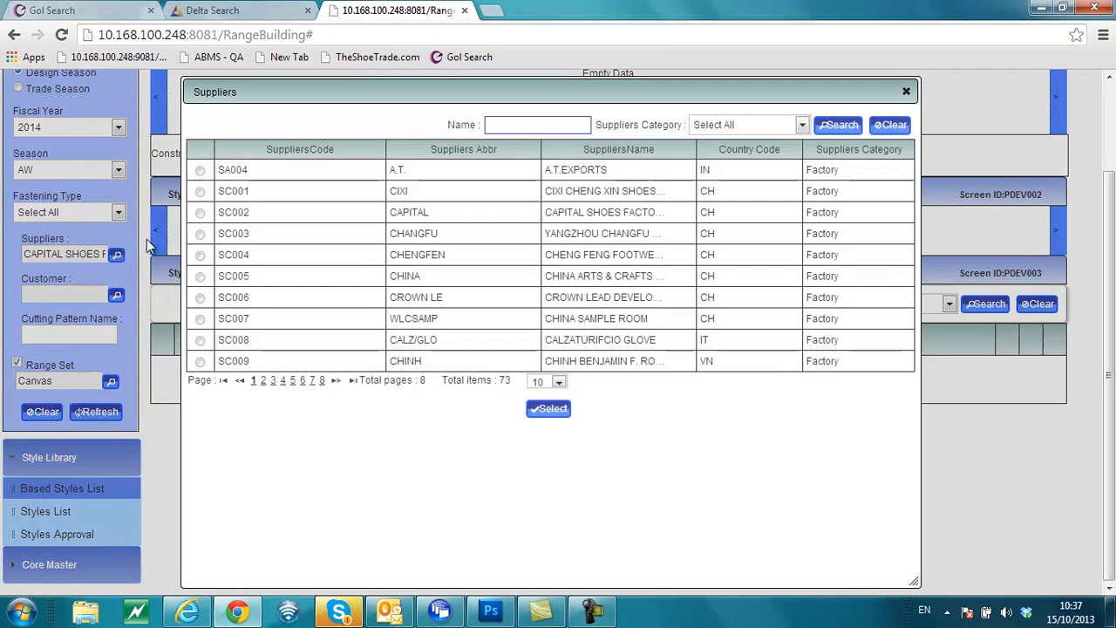
click(907, 92)
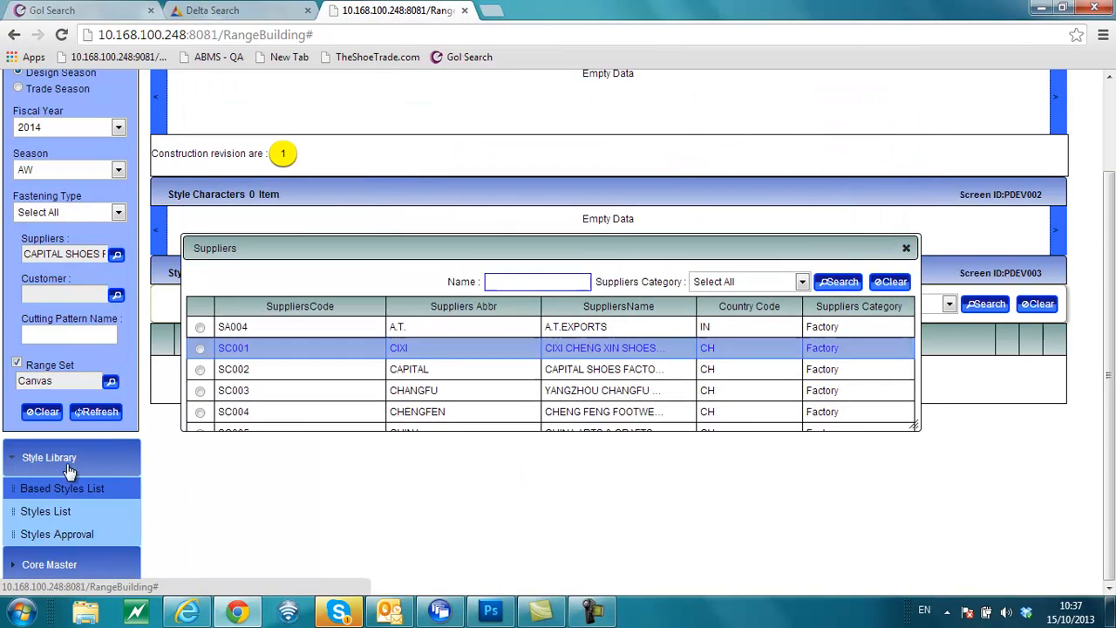
click(44, 413)
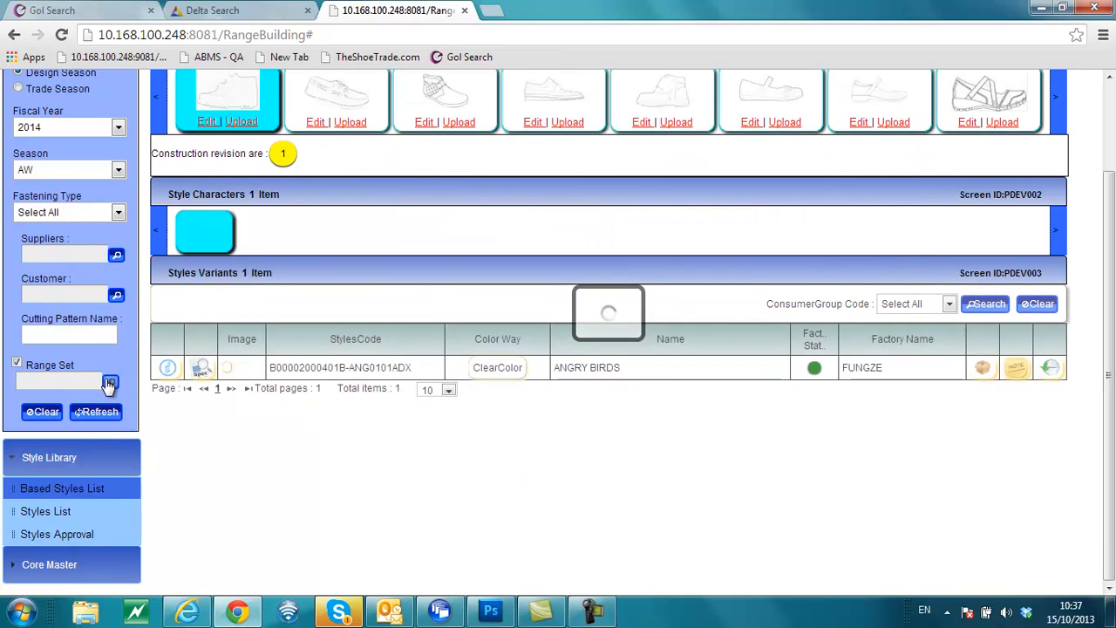
click(110, 382)
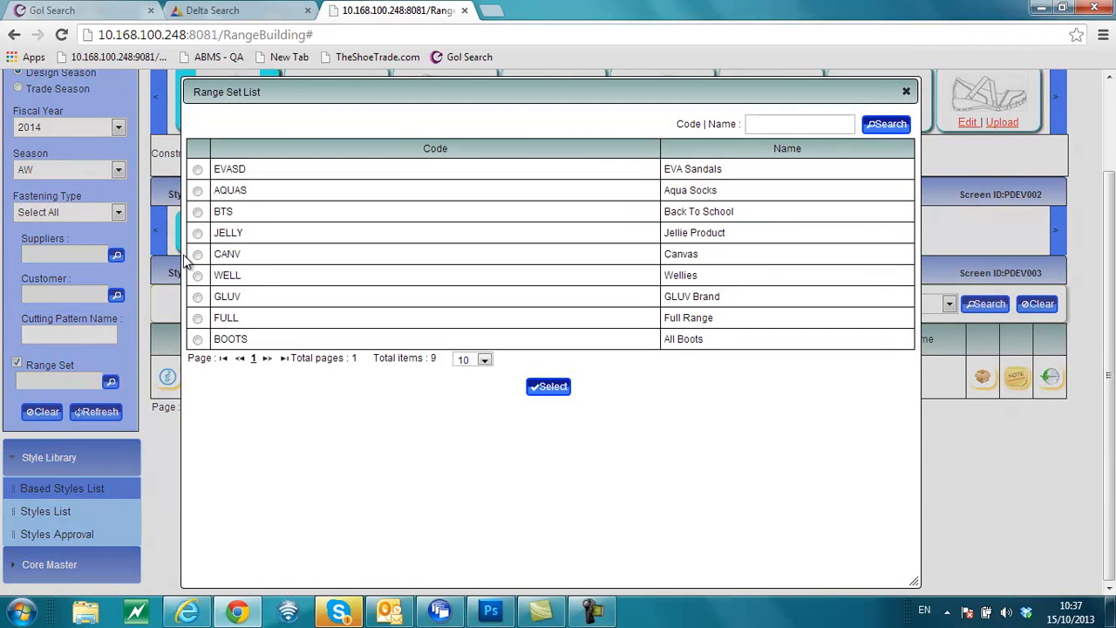
click(198, 254)
click(556, 389)
click(98, 413)
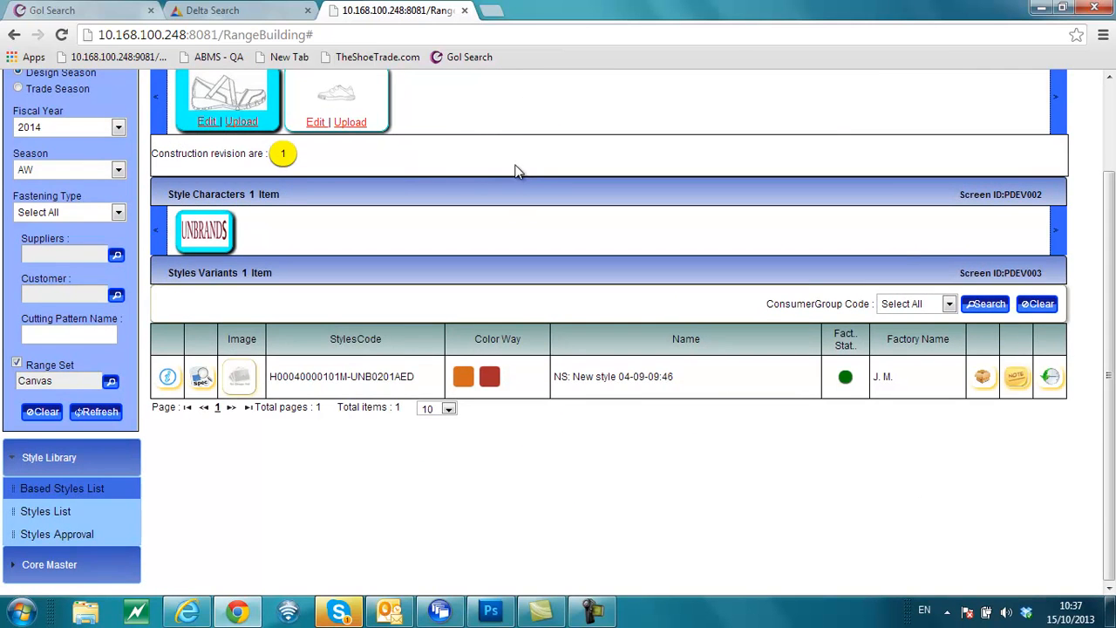
Clear the data filters, preview the first cutting pattern and select the second one, the boat shoe
scroll(514, 174, up, 2)
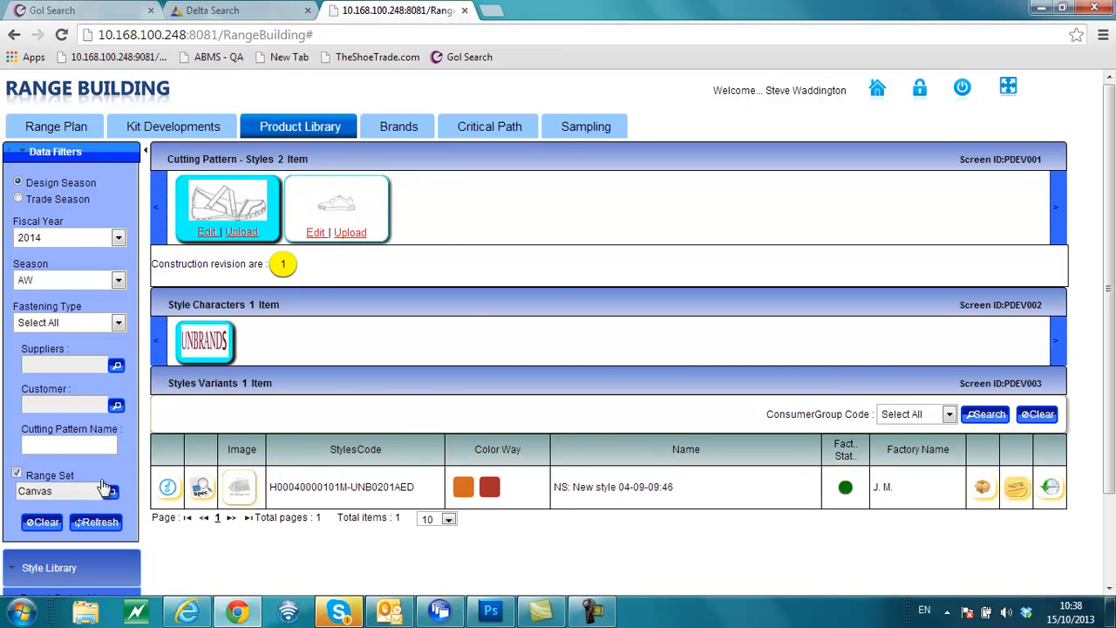
click(47, 522)
mouse_move(237, 213)
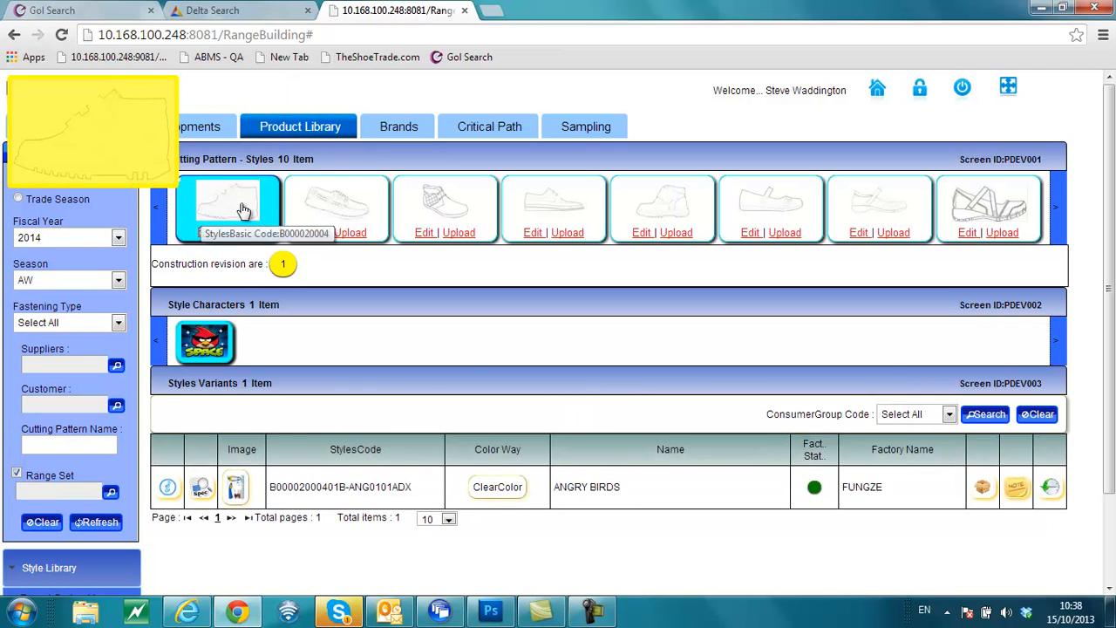
click(336, 206)
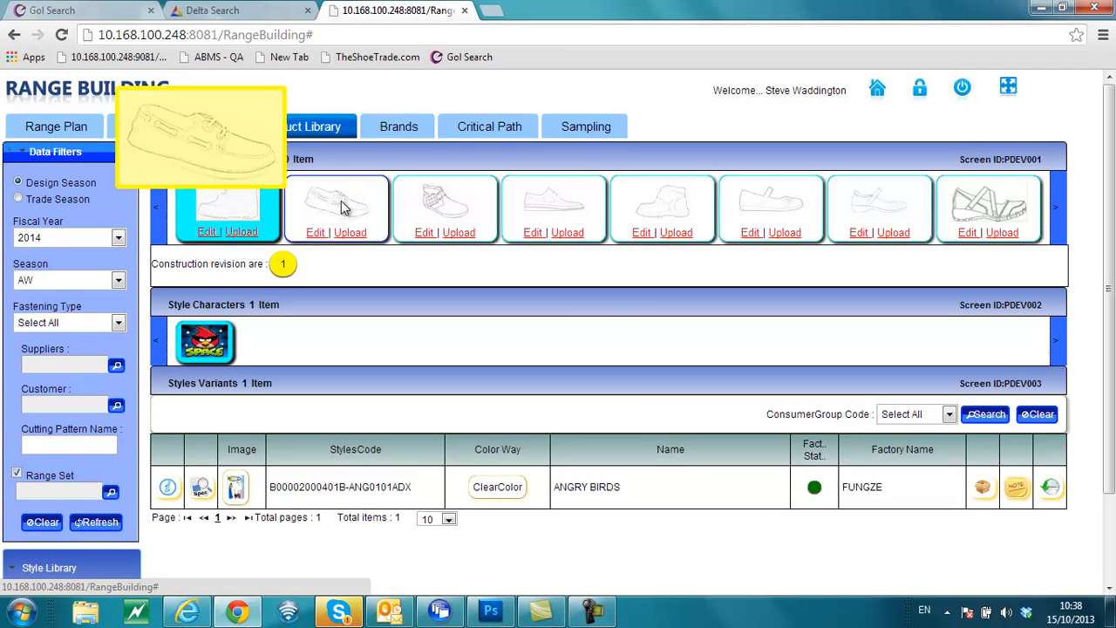
Select the third cutting pattern and review the Licensing, Activities and Quality Grade notes of its GLUV Men style
click(453, 201)
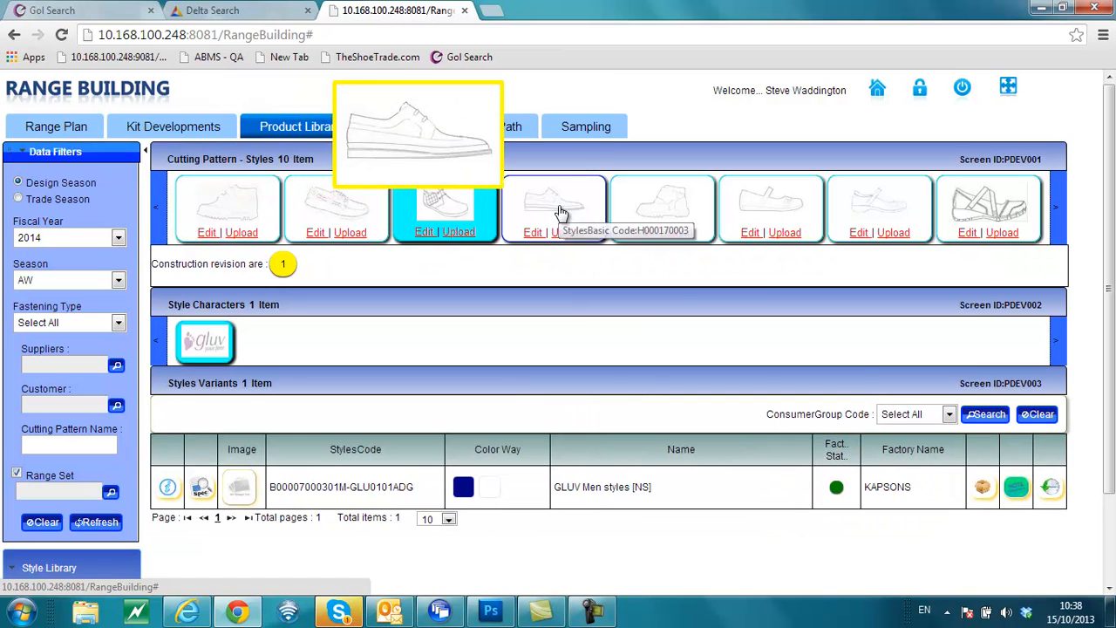
click(1017, 487)
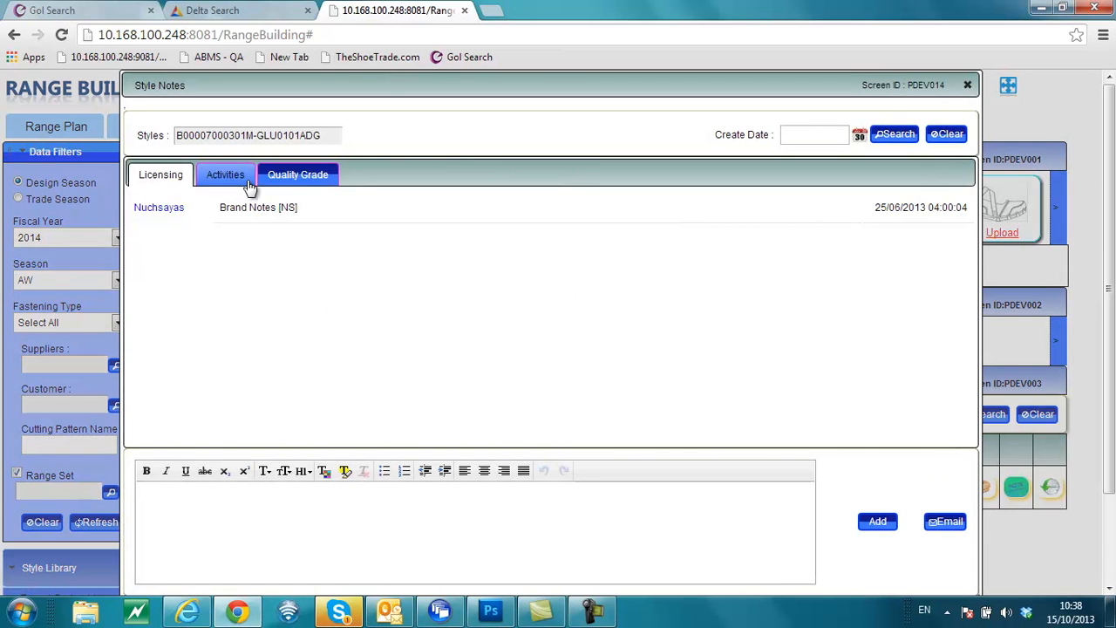
click(234, 176)
click(307, 174)
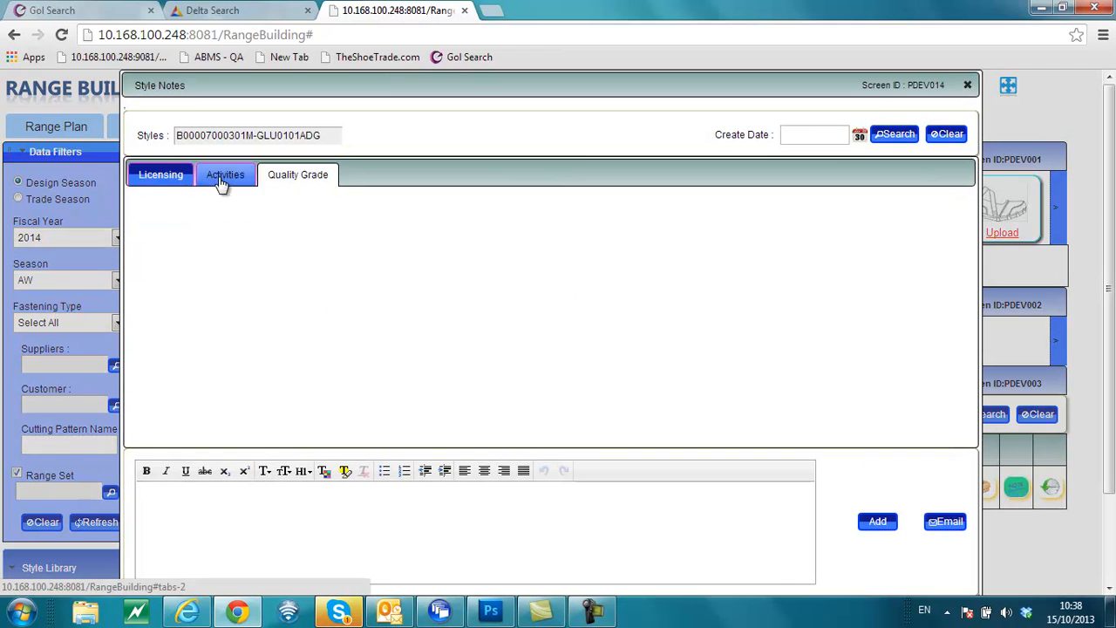
click(163, 177)
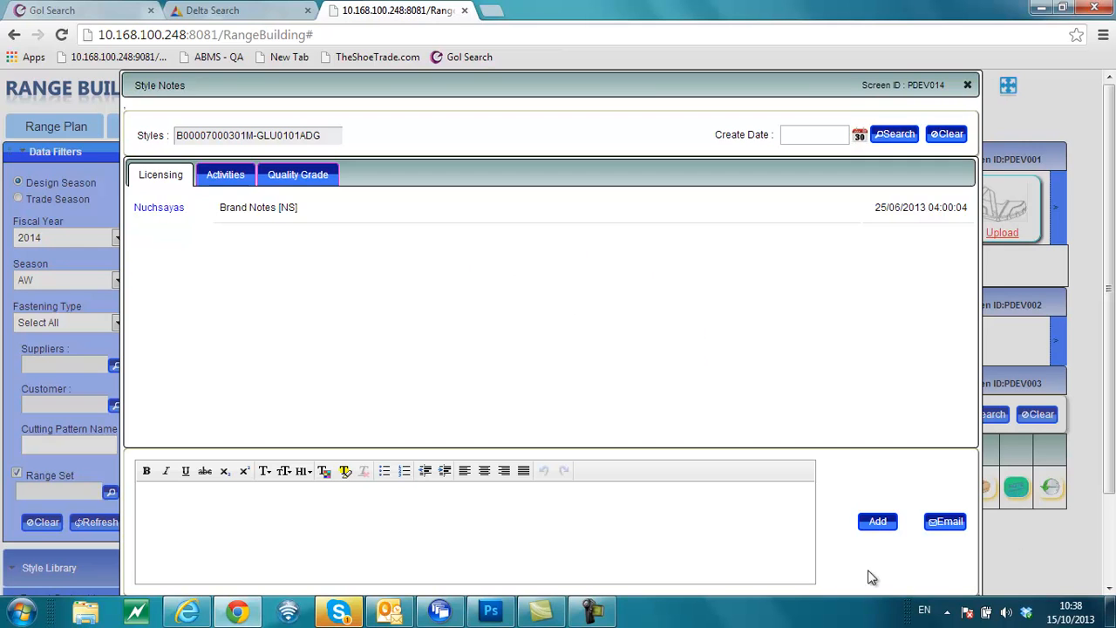
click(969, 85)
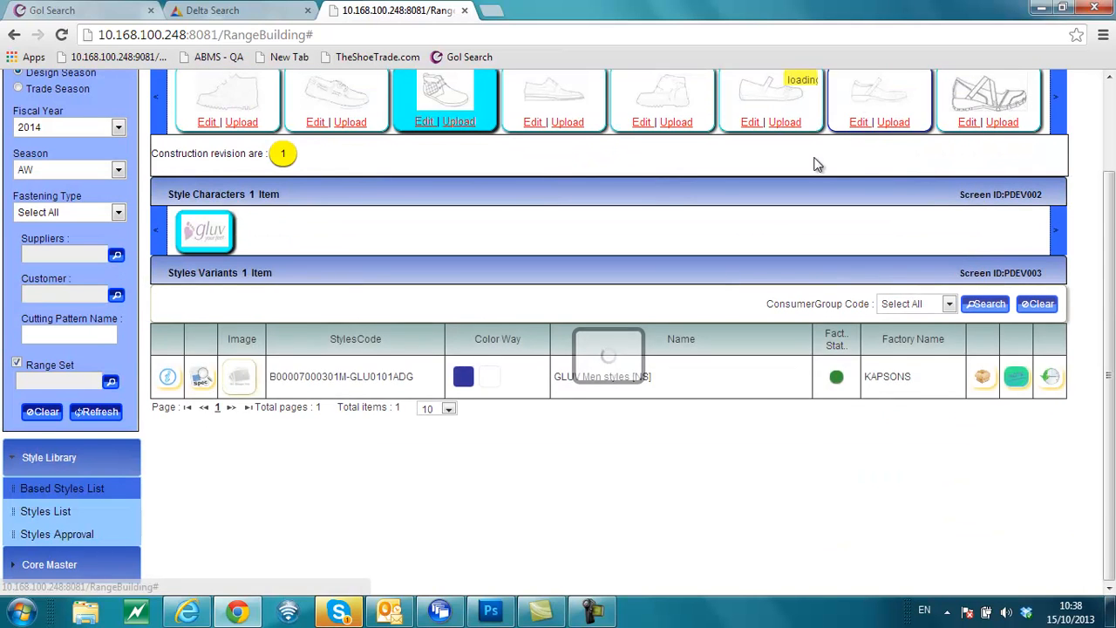
Review the GLUV Men style's system history log with the field changes of its latest update, and check its packaging option
click(1050, 381)
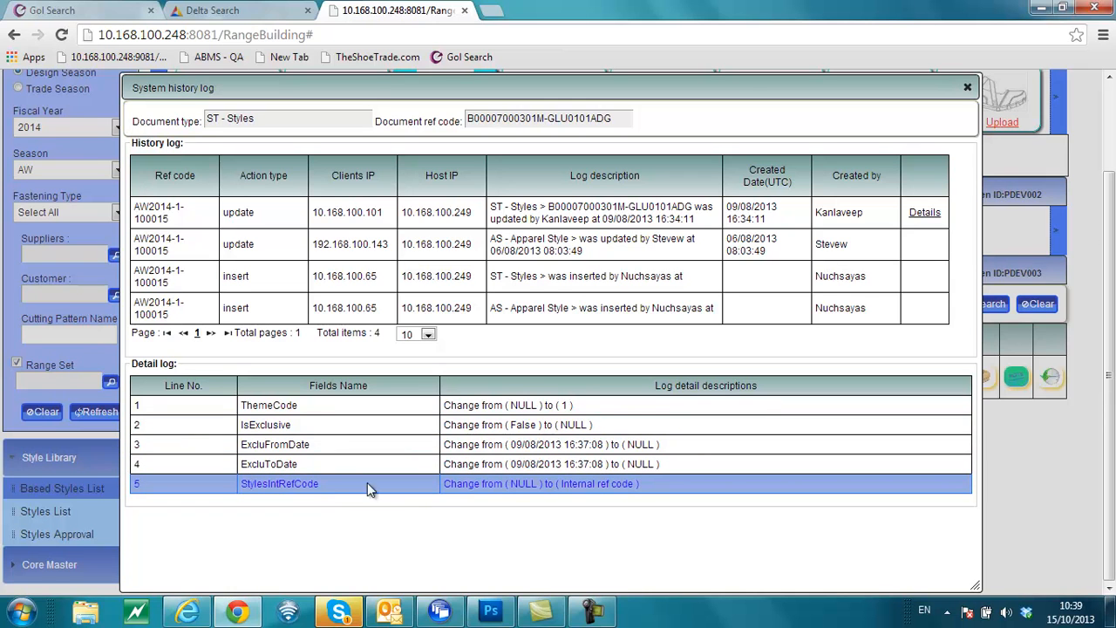
click(968, 90)
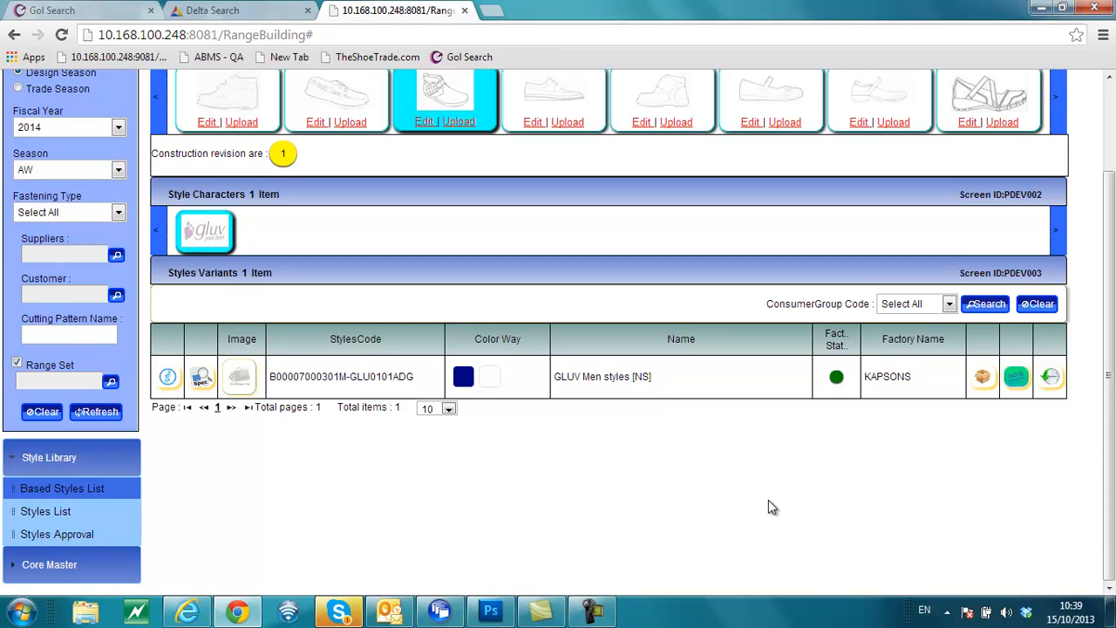
click(986, 384)
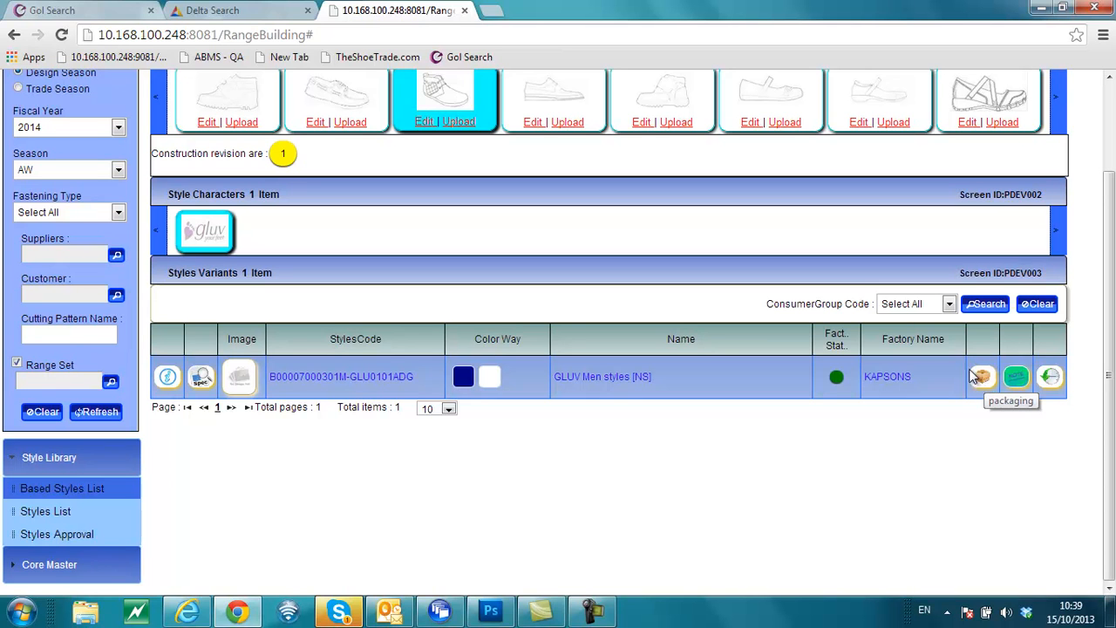
scroll(686, 493, up, 3)
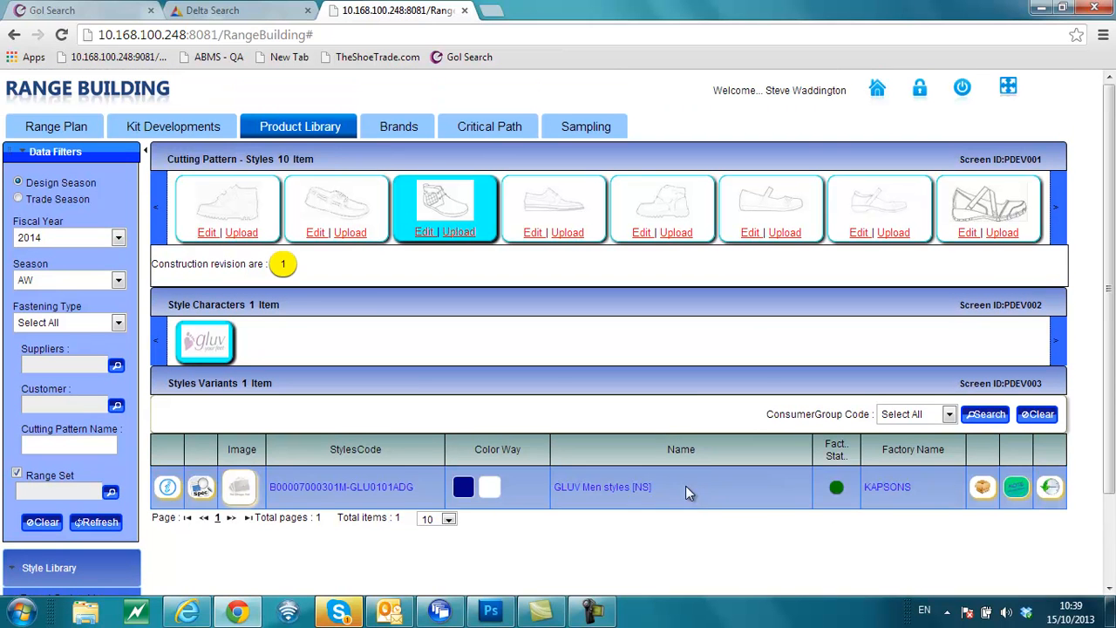